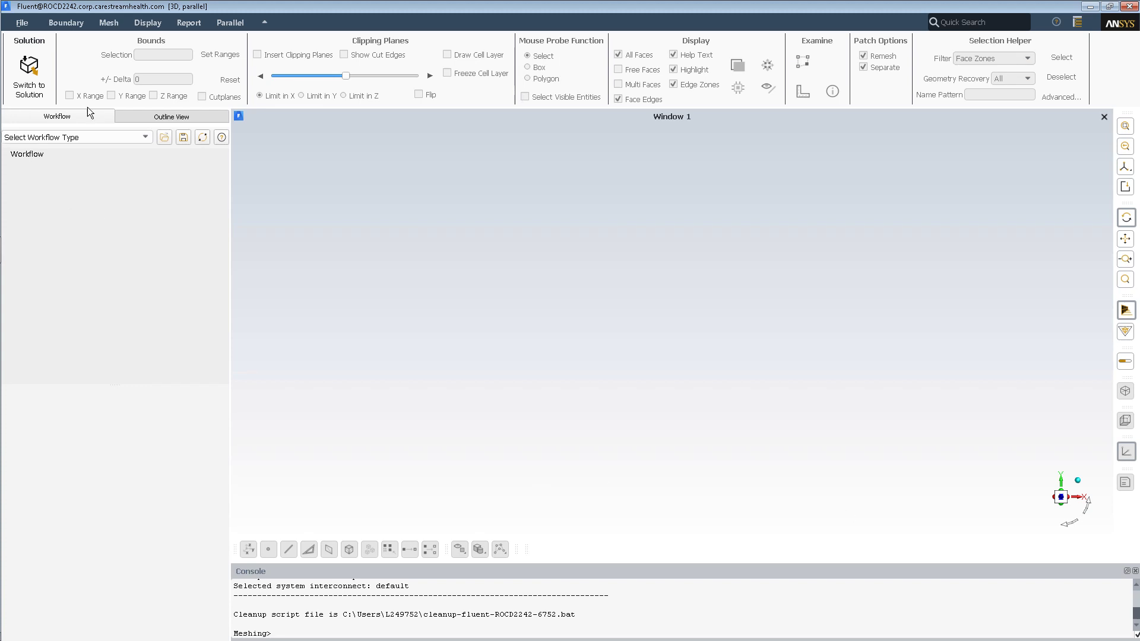
# Start a Fault-tolerant Meshing workflow and select E:\ansysdata\Valve in Pipe\pipe-with-valve-named-selections.fmd as the CAD file
pyautogui.click(146, 137)
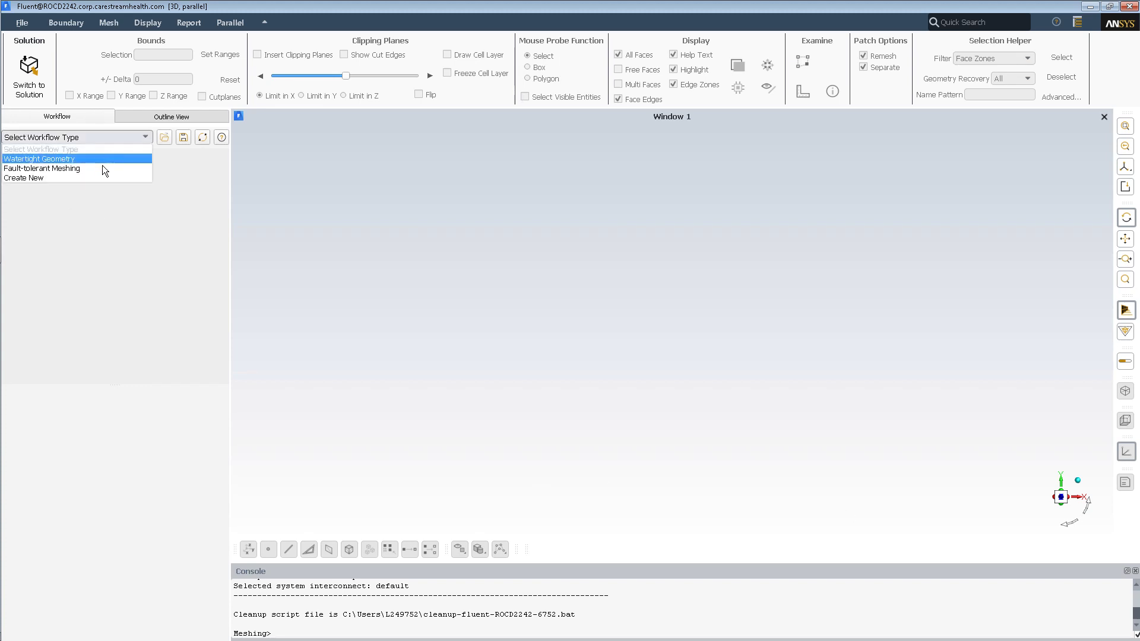
pyautogui.click(84, 169)
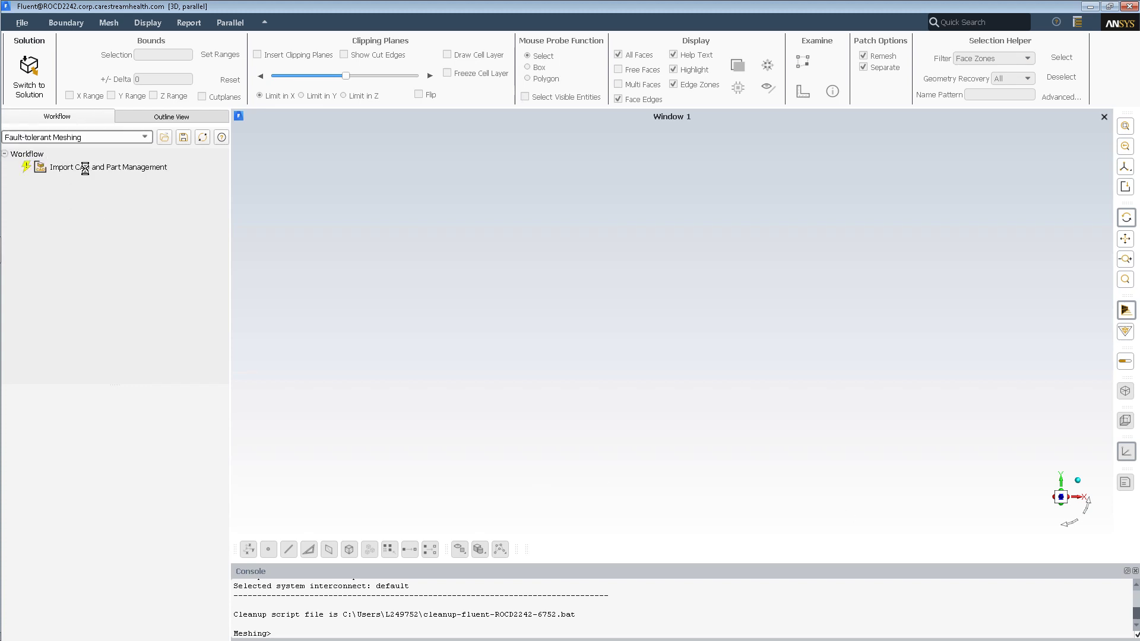
pyautogui.click(131, 170)
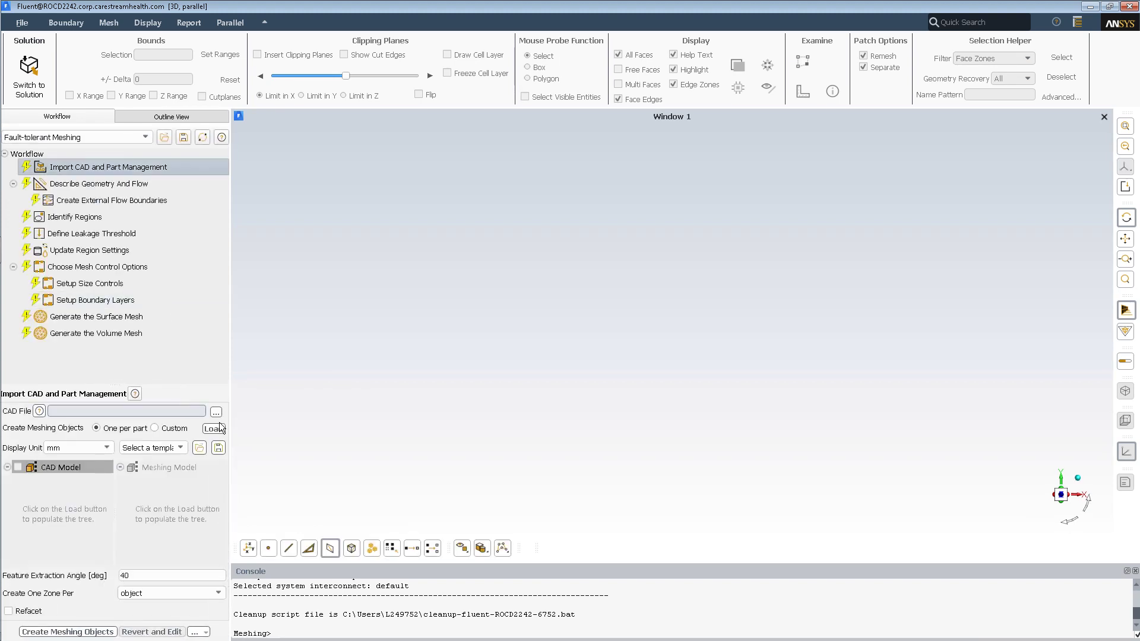
pyautogui.click(216, 414)
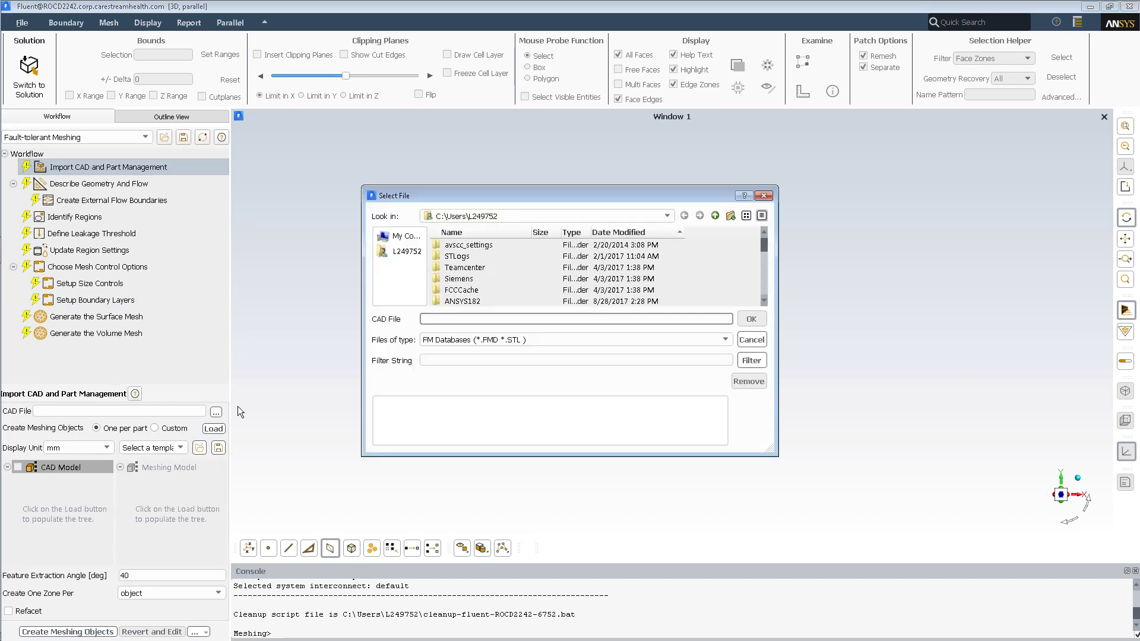
pyautogui.click(455, 217)
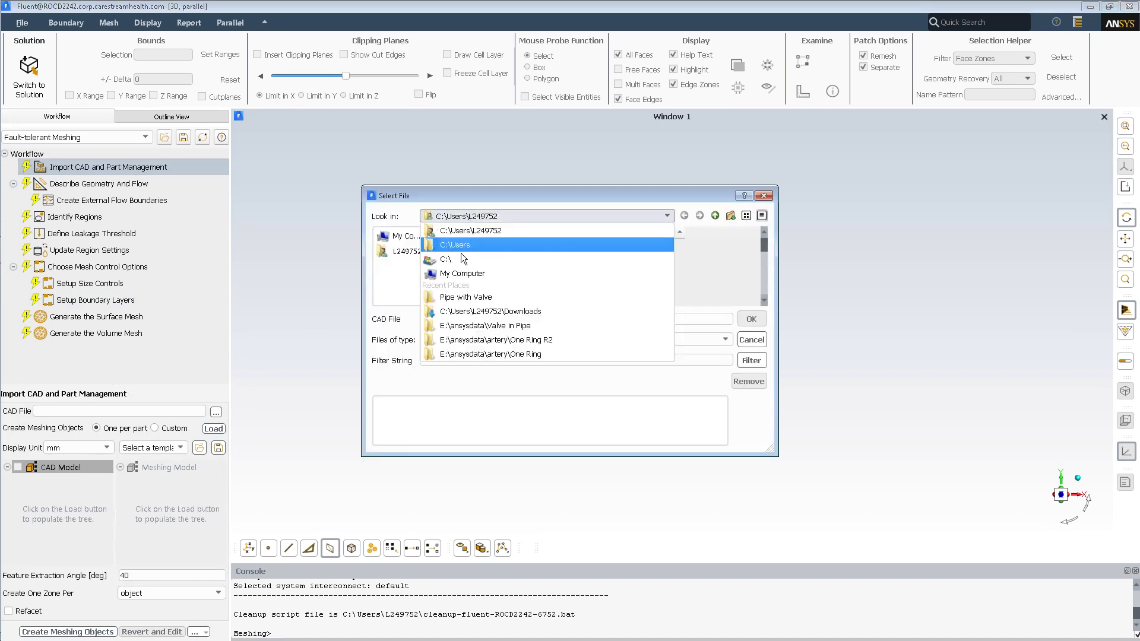
pyautogui.click(479, 326)
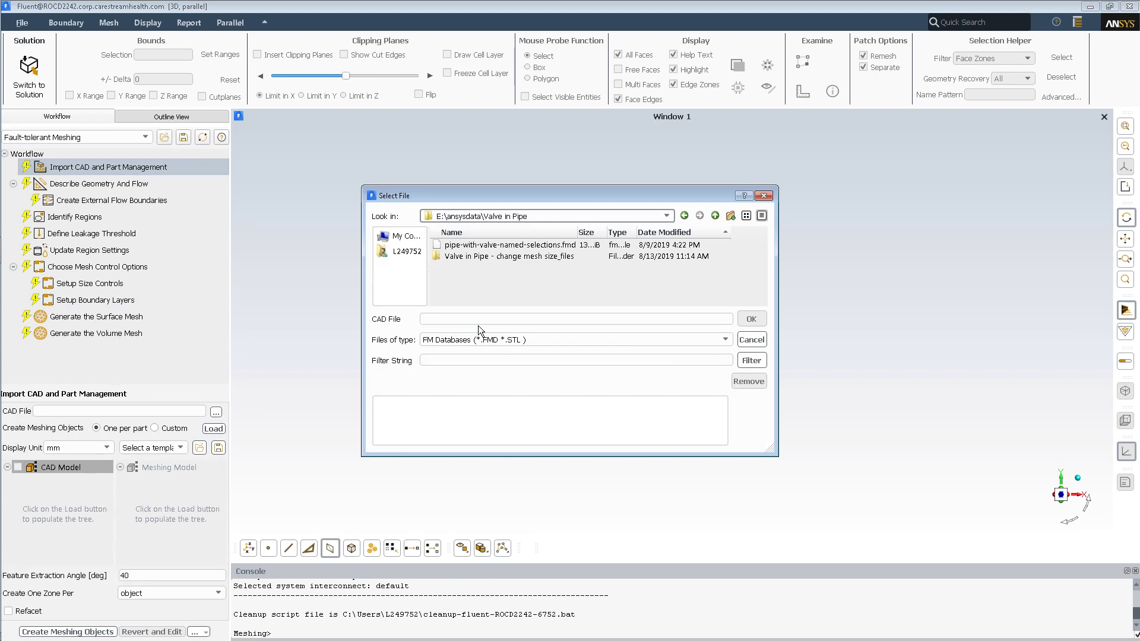
pyautogui.doubleClick(510, 244)
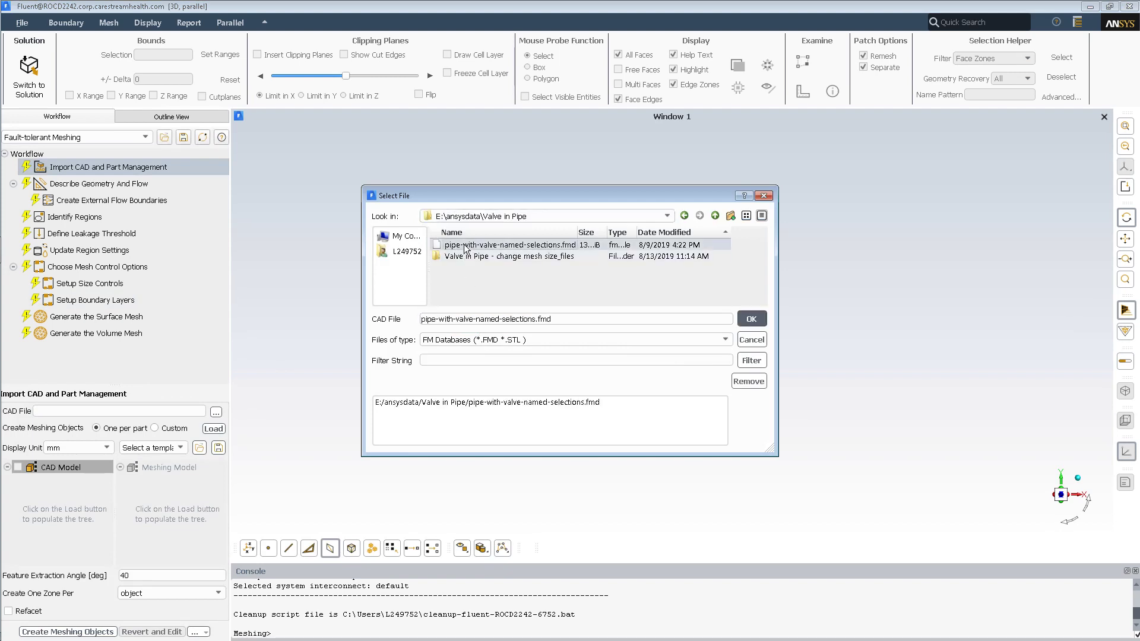
pyautogui.click(750, 320)
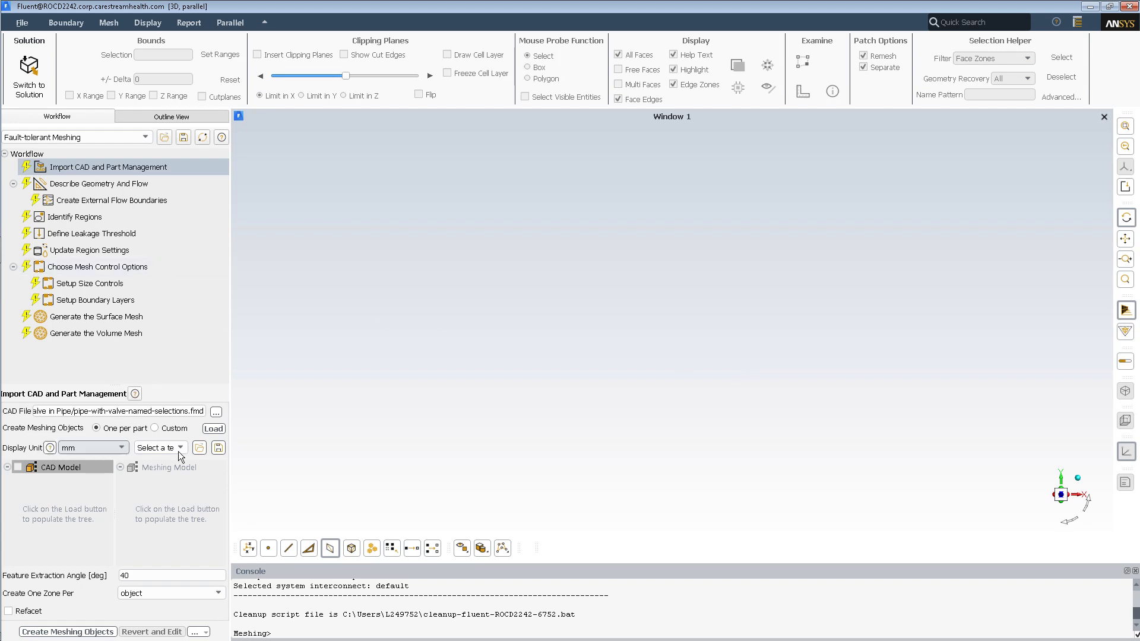
# Load the pipe and valve parts, create their meshing objects, and choose internal flow through the object
pyautogui.click(214, 429)
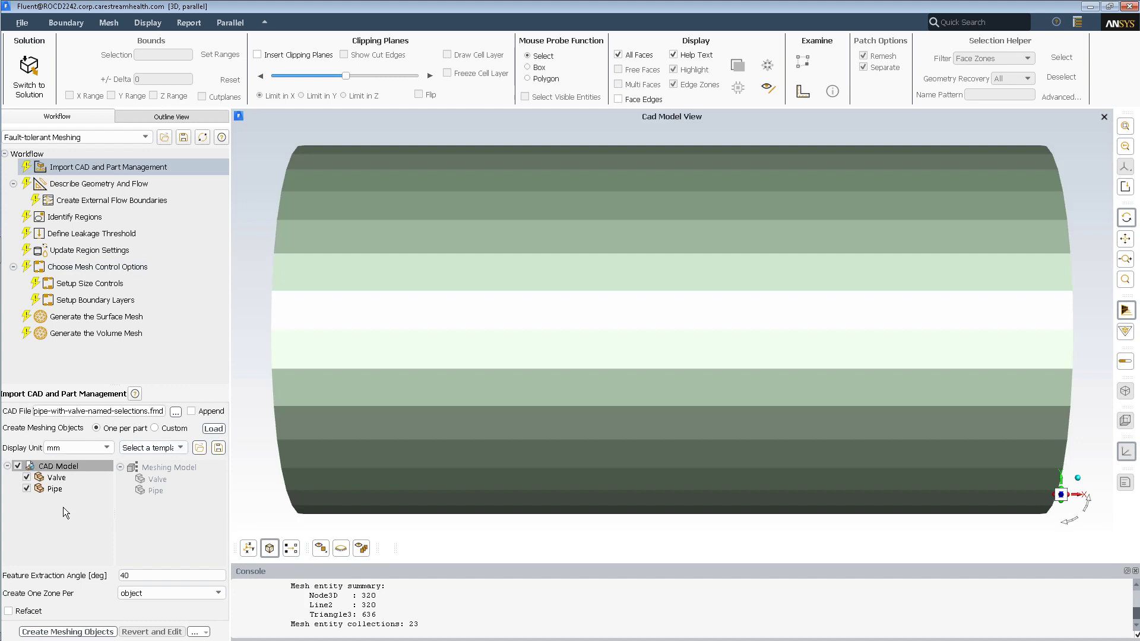
pyautogui.click(67, 632)
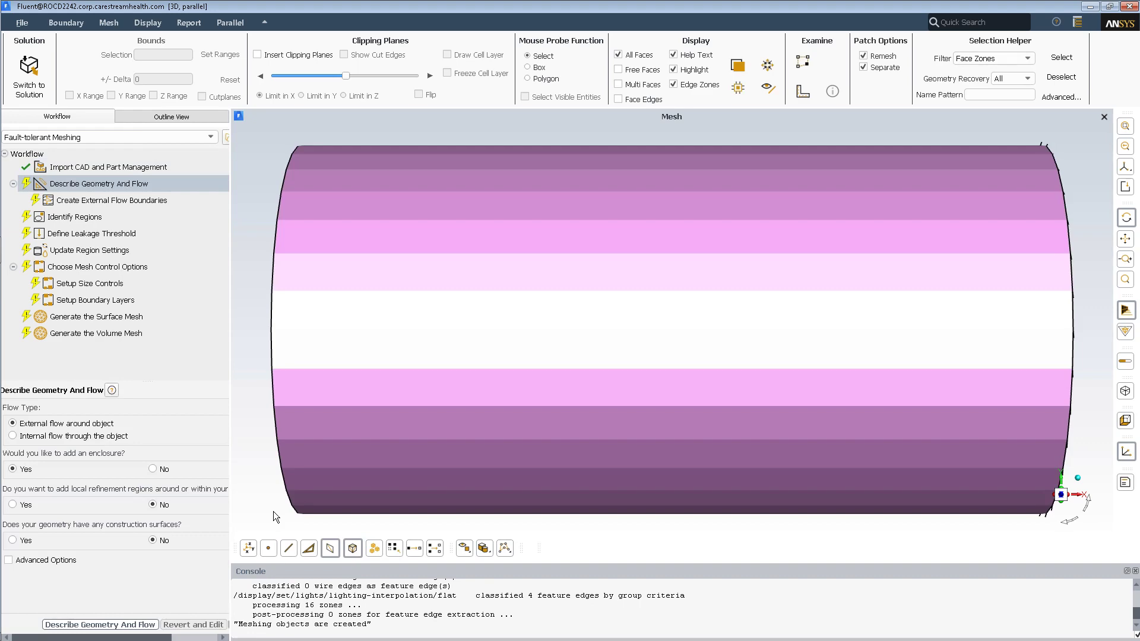
pyautogui.moveTo(260, 468); pyautogui.dragTo(718, 461)
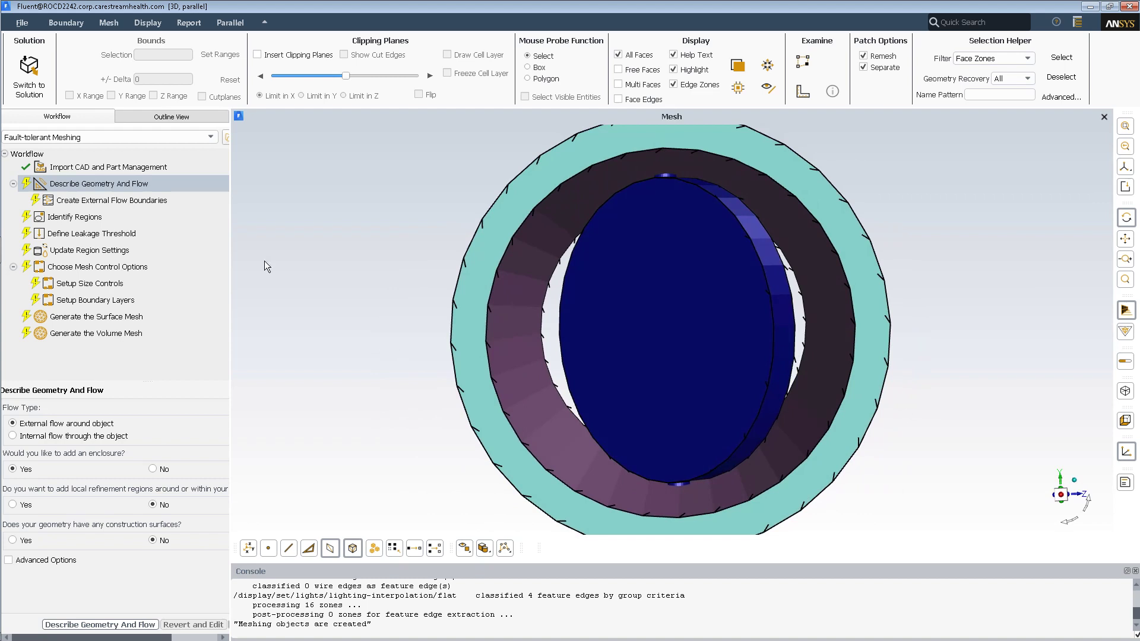
pyautogui.click(12, 435)
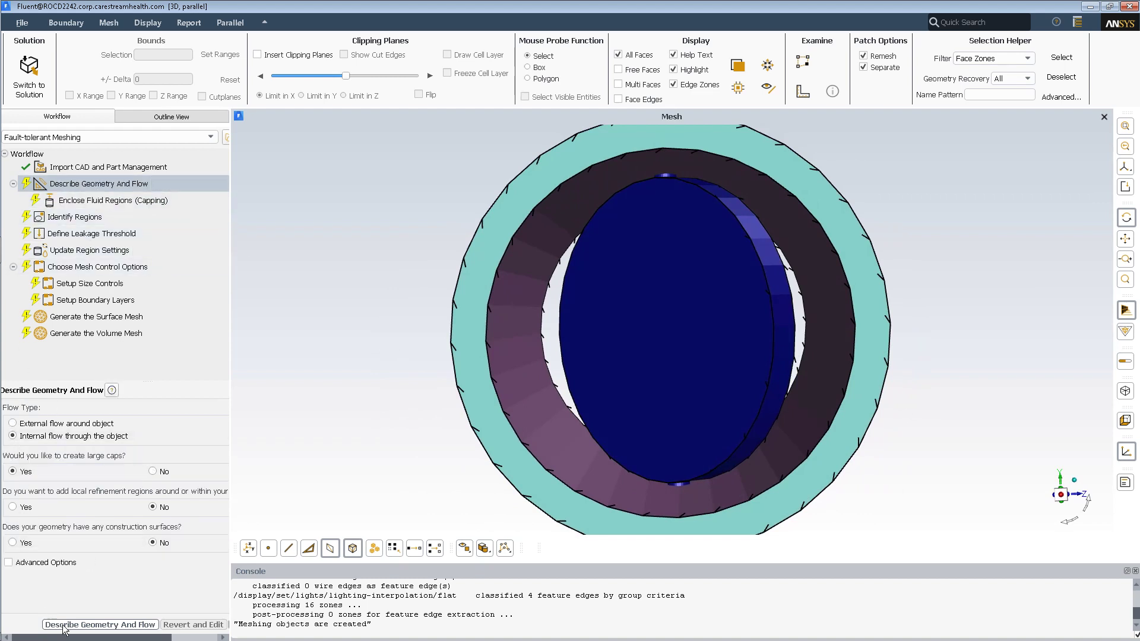
# Create a velocity-inlet cap named inlet from the incap label
pyautogui.click(100, 624)
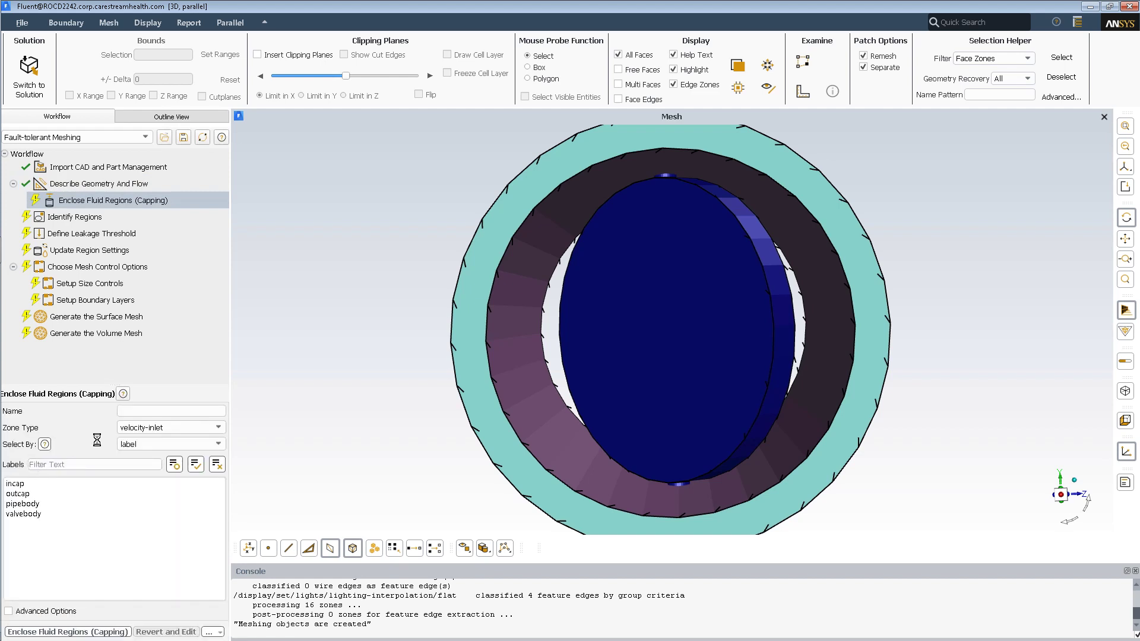
pyautogui.click(124, 411)
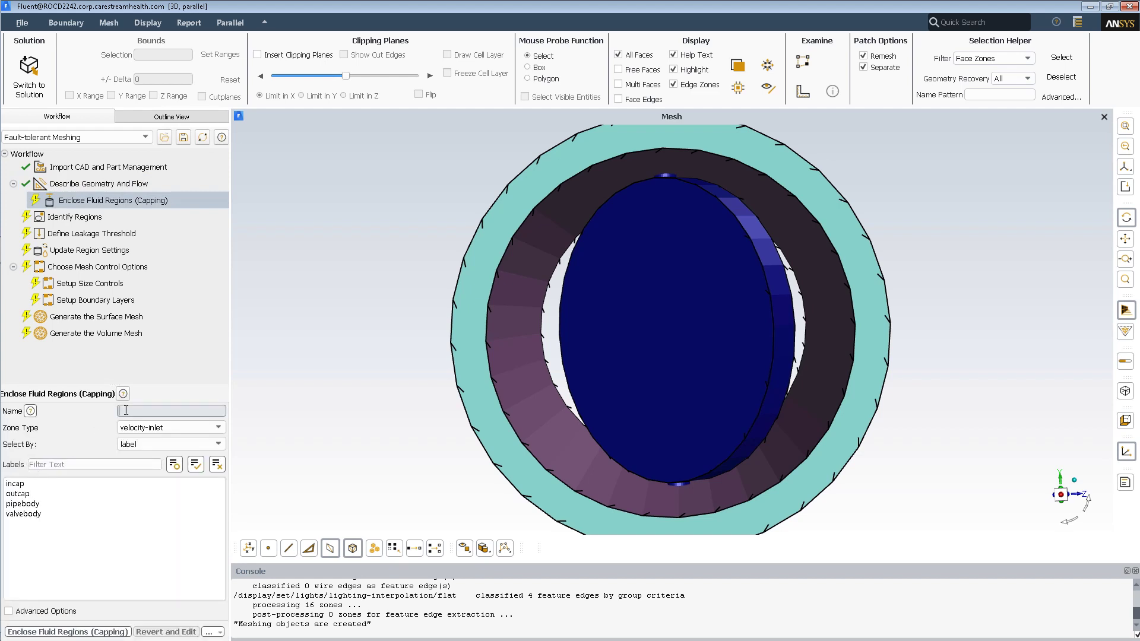
pyautogui.write('inlet')
pyautogui.click(27, 483)
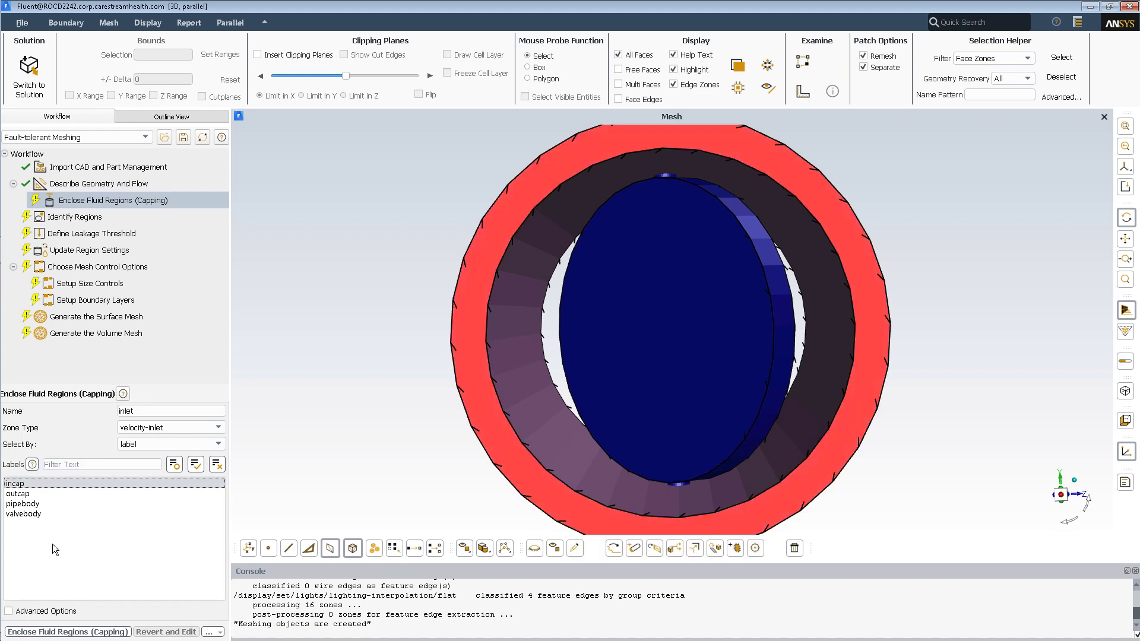
pyautogui.click(66, 632)
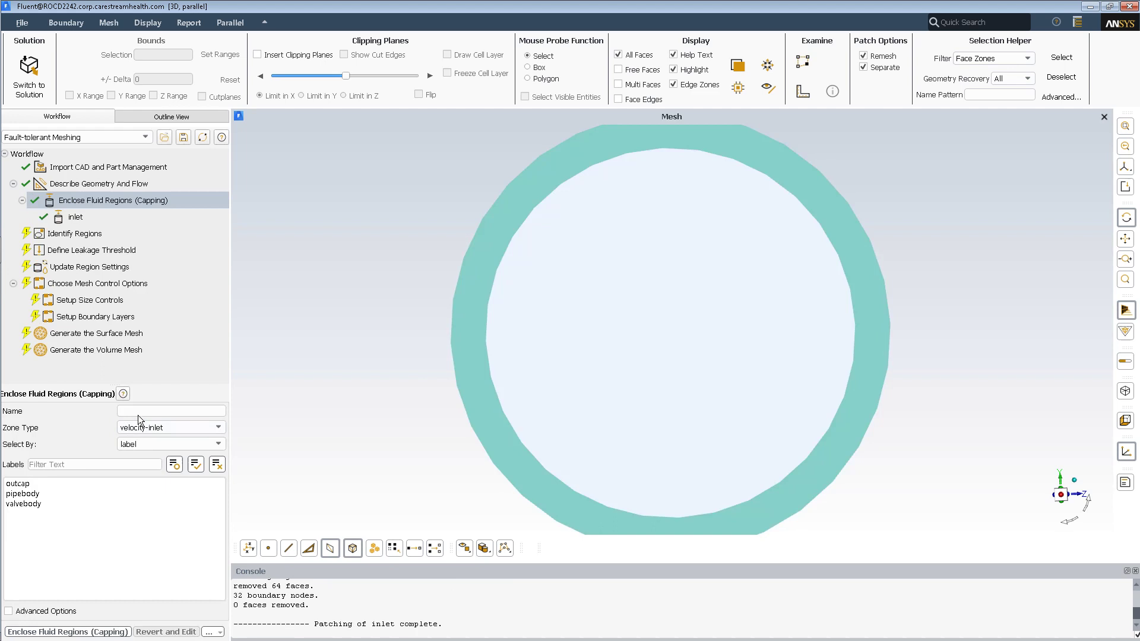
# Create a pressure-outlet cap named outlet from the outcap label
pyautogui.click(140, 411)
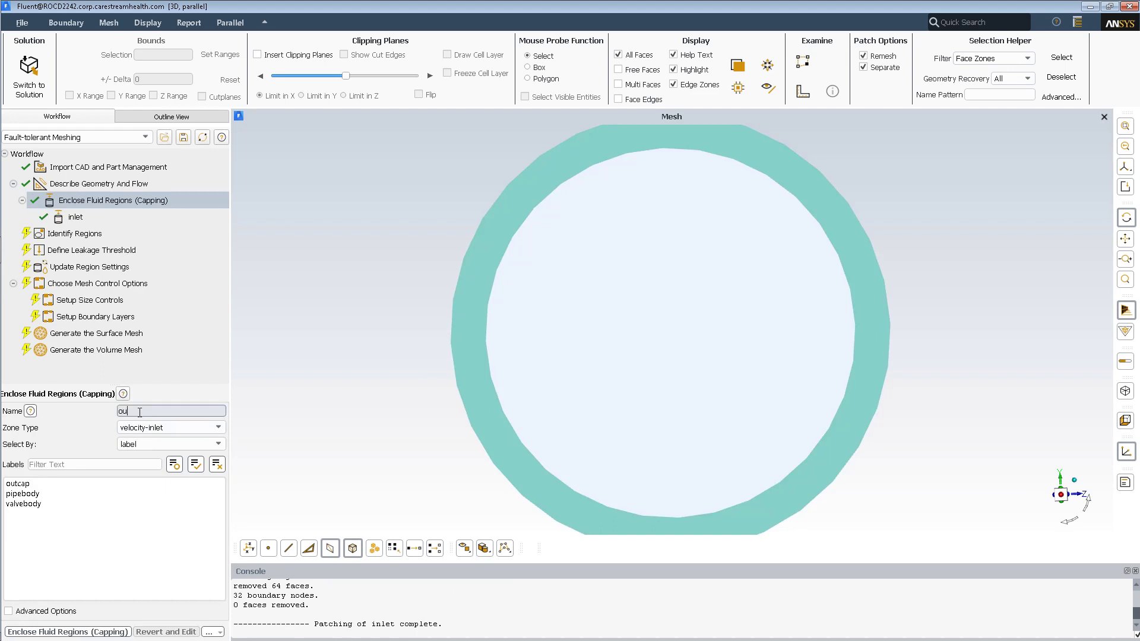
pyautogui.write('outletle')
pyautogui.click(190, 426)
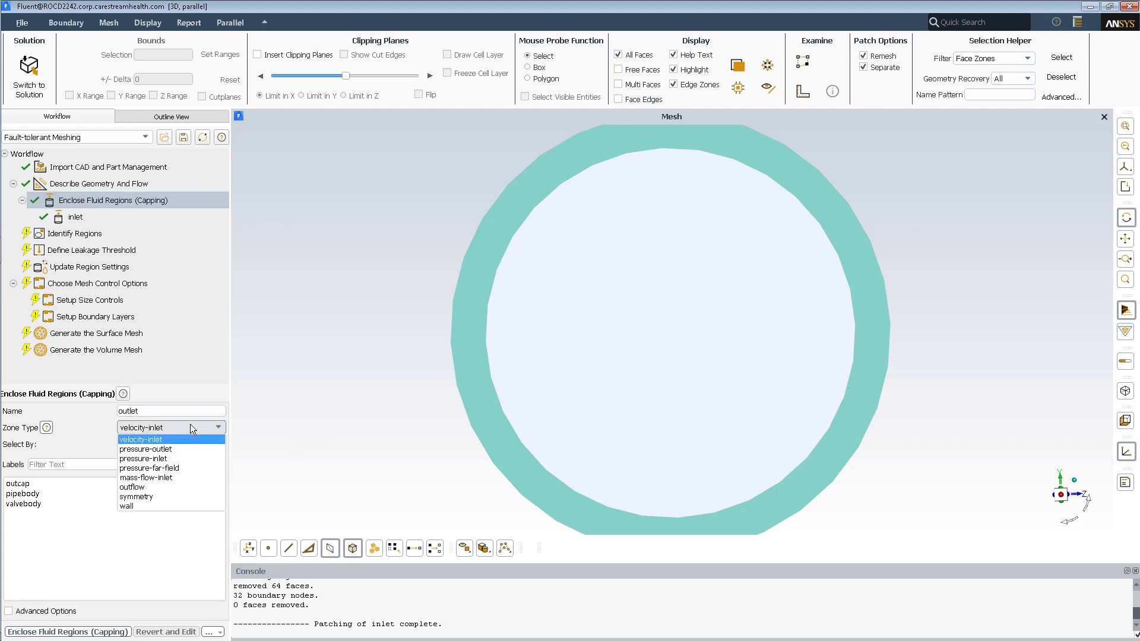
pyautogui.click(146, 449)
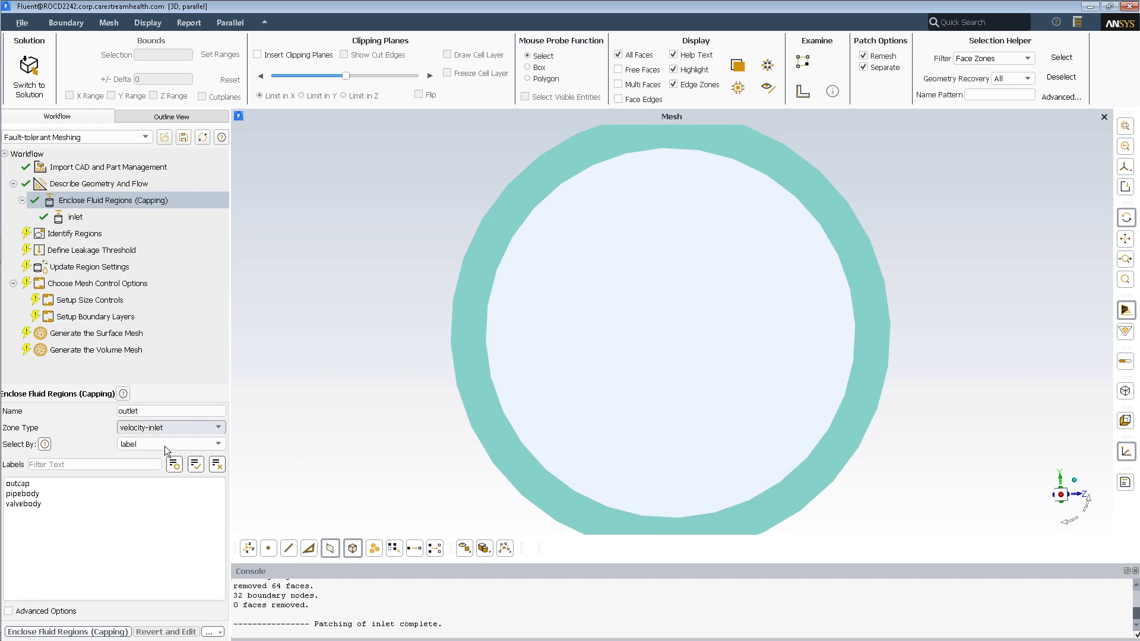
pyautogui.click(15, 484)
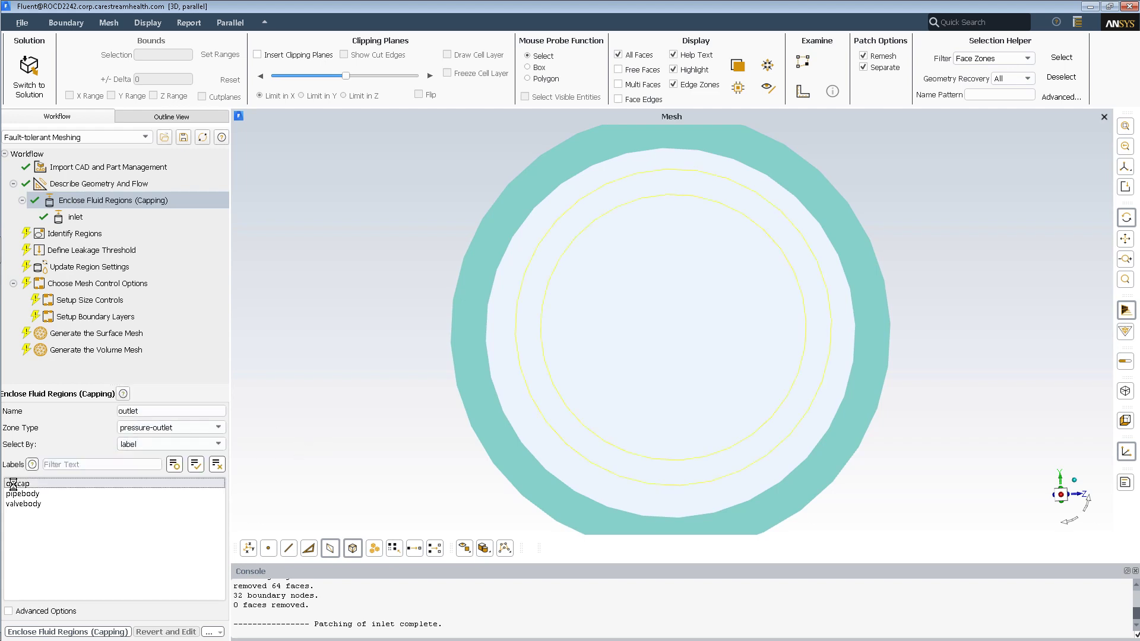
pyautogui.click(47, 632)
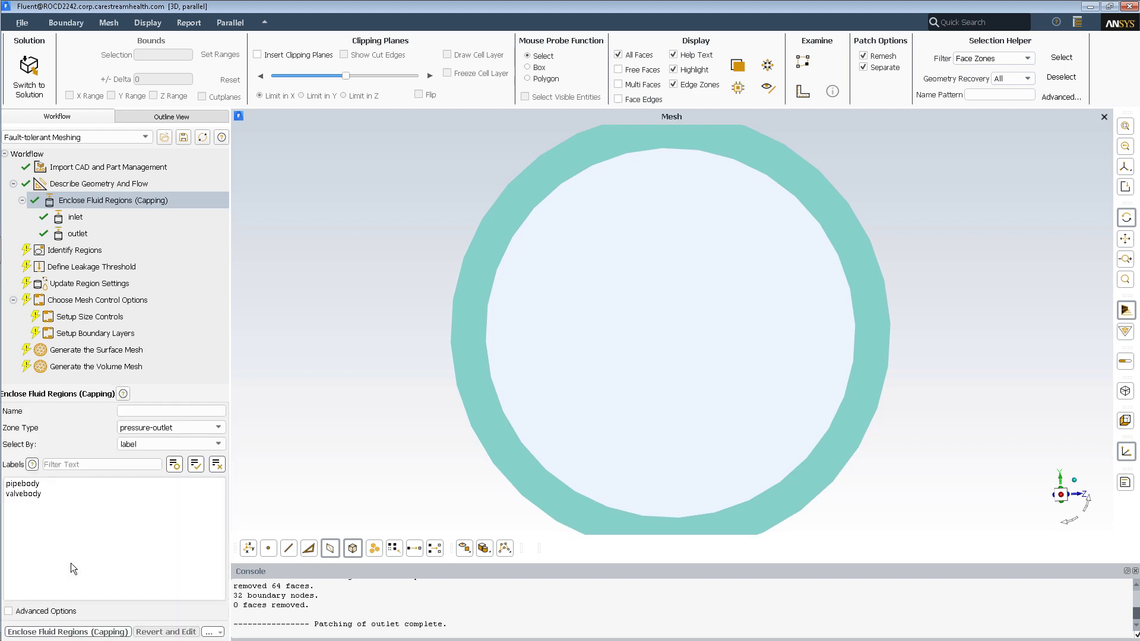
# Create a fluid region at a numerical point with X coordinate 10
pyautogui.click(75, 251)
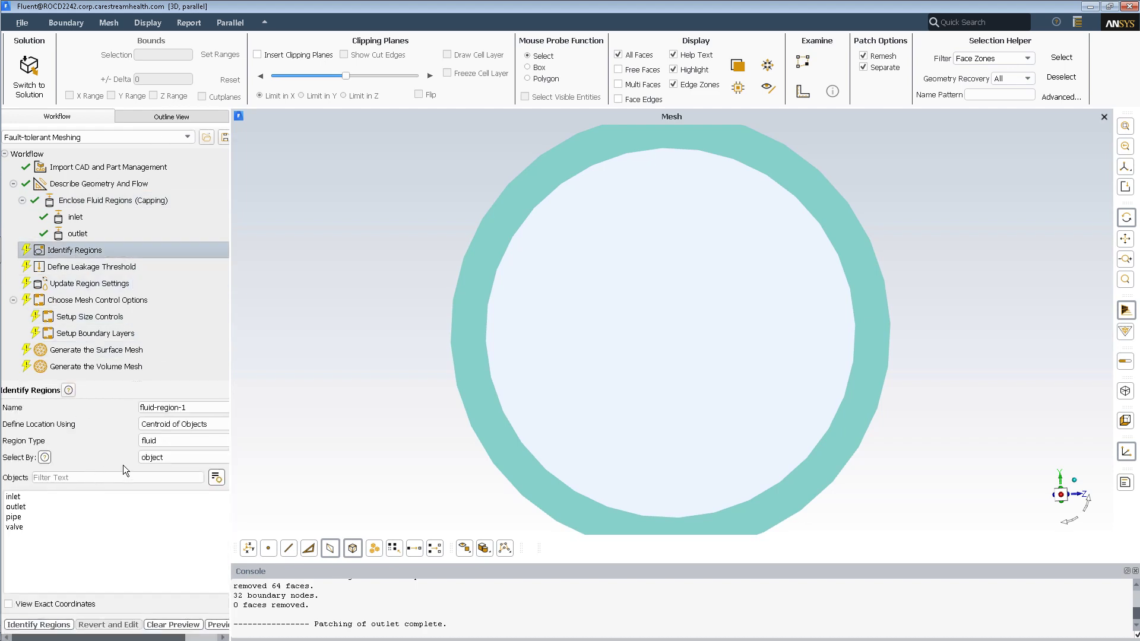
pyautogui.click(166, 426)
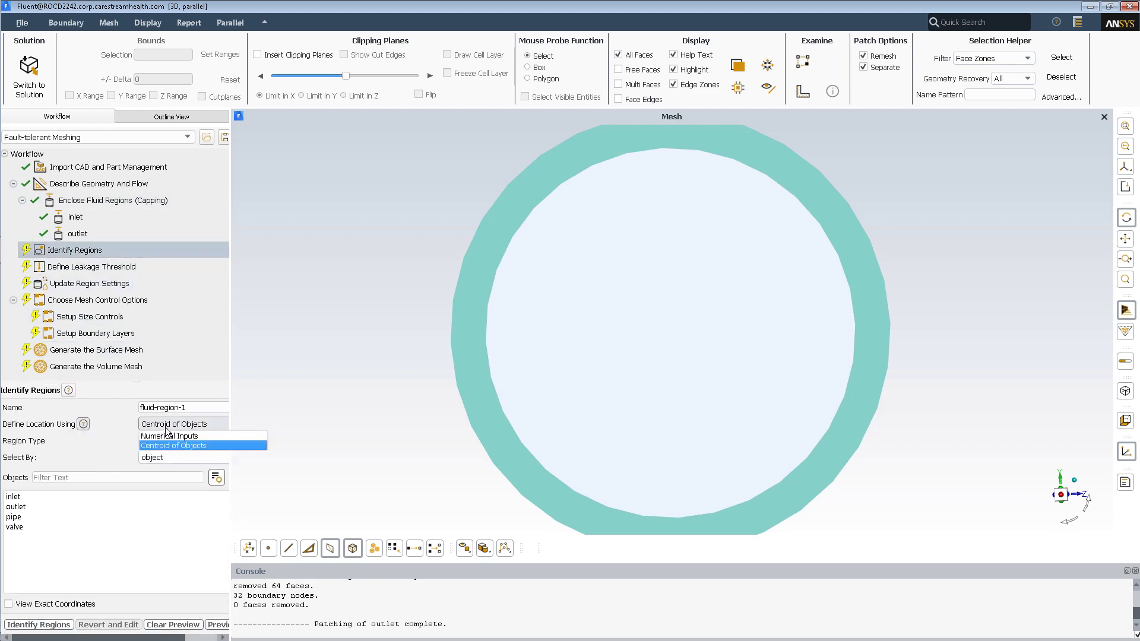
pyautogui.click(164, 437)
pyautogui.click(151, 544)
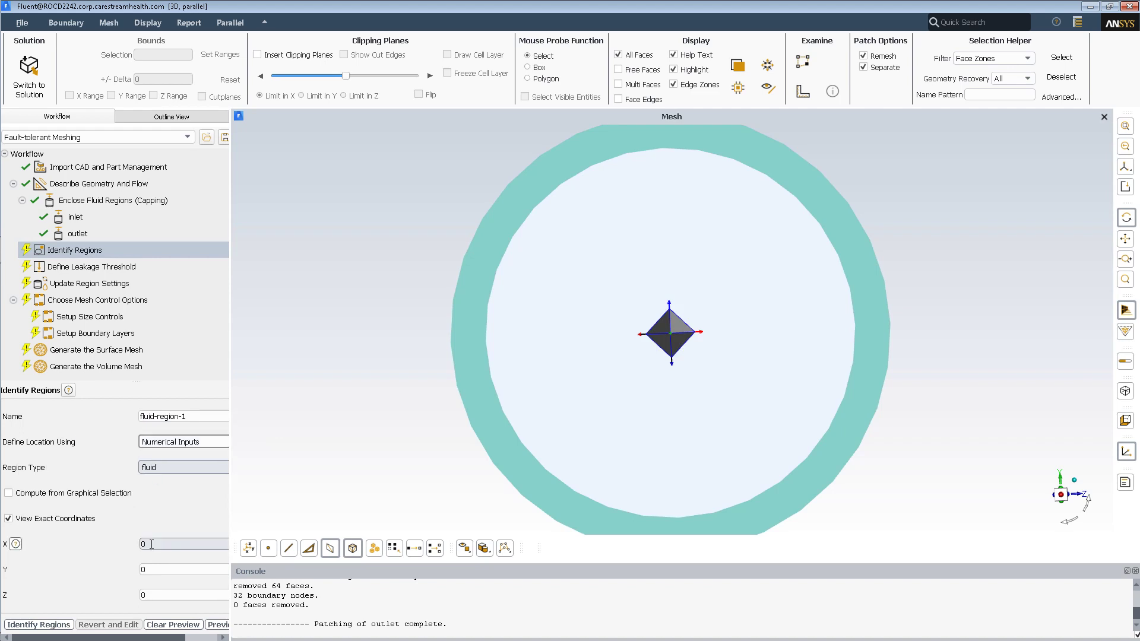
pyautogui.doubleClick(151, 544)
pyautogui.write('10')
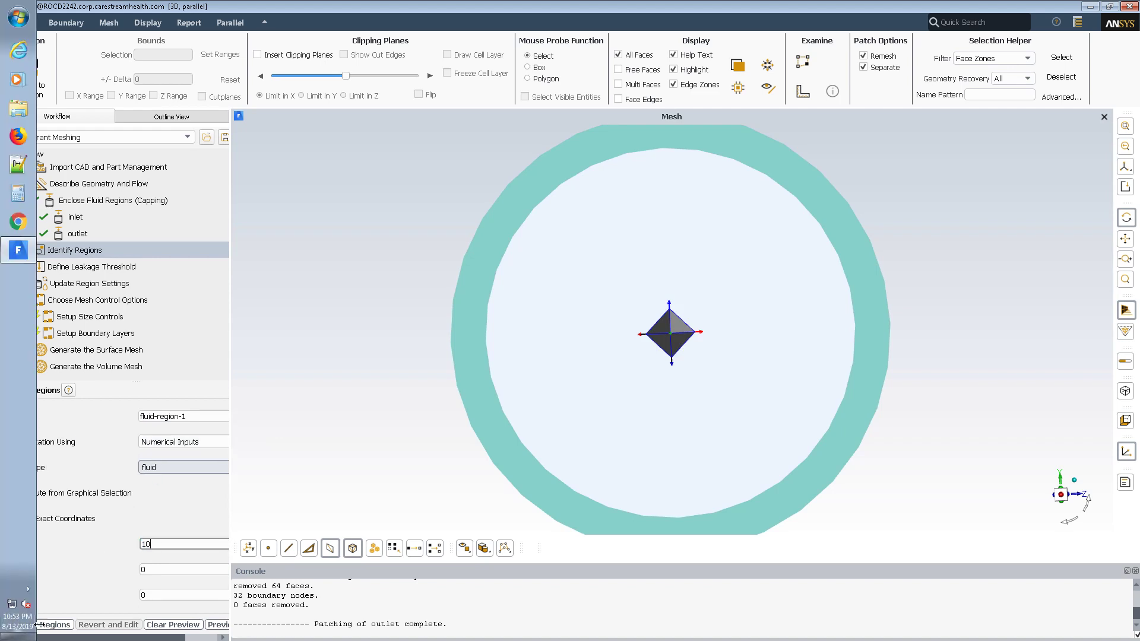
pyautogui.click(43, 625)
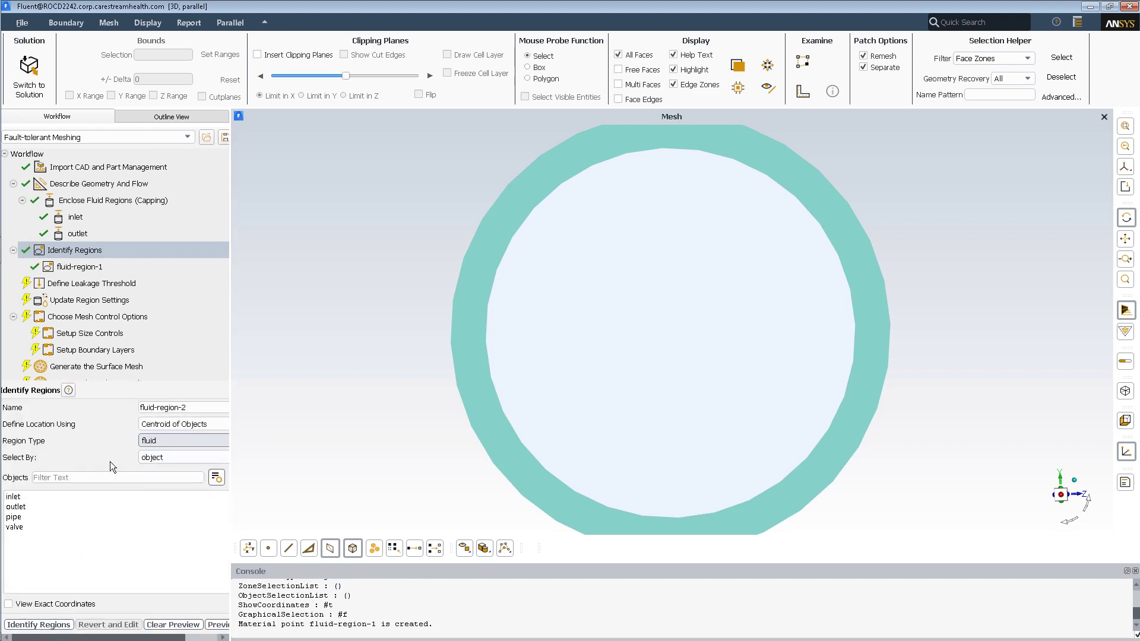
# Add a fluid region named pipe-region defined by the pipebody zone
pyautogui.tripleClick(192, 408)
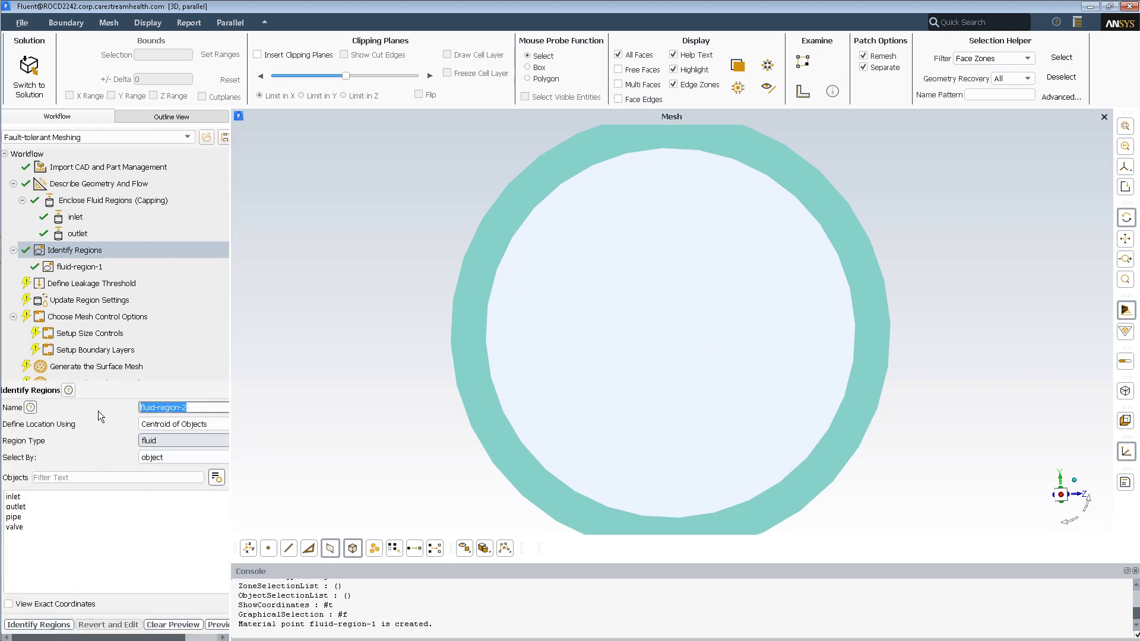
pyautogui.write('pipe-region')
pyautogui.click(158, 458)
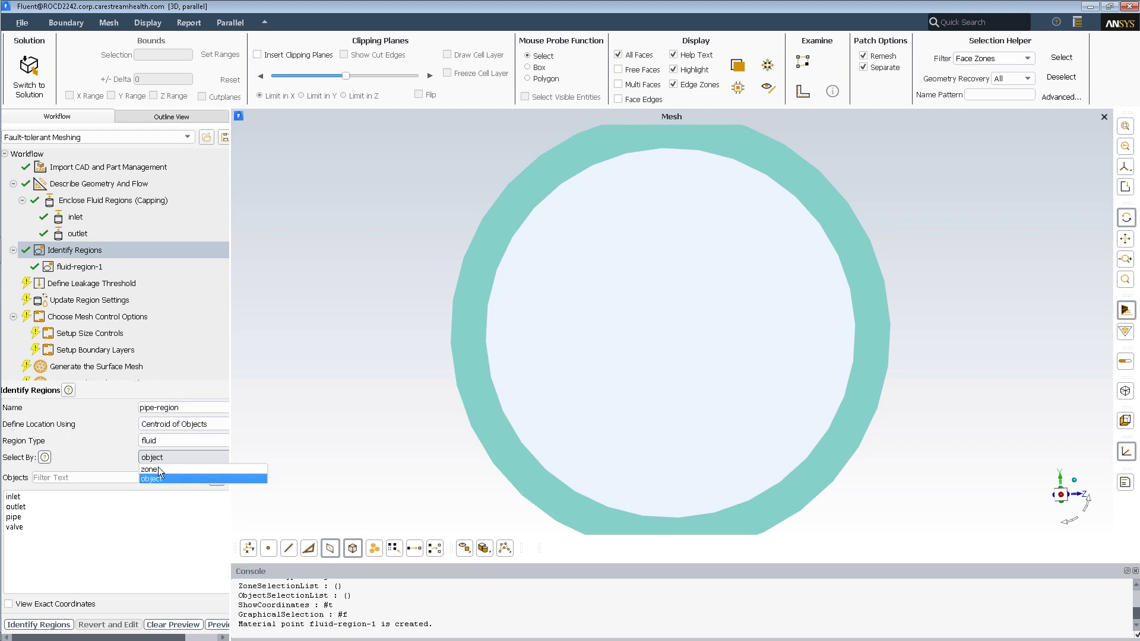
pyautogui.click(158, 468)
pyautogui.click(17, 534)
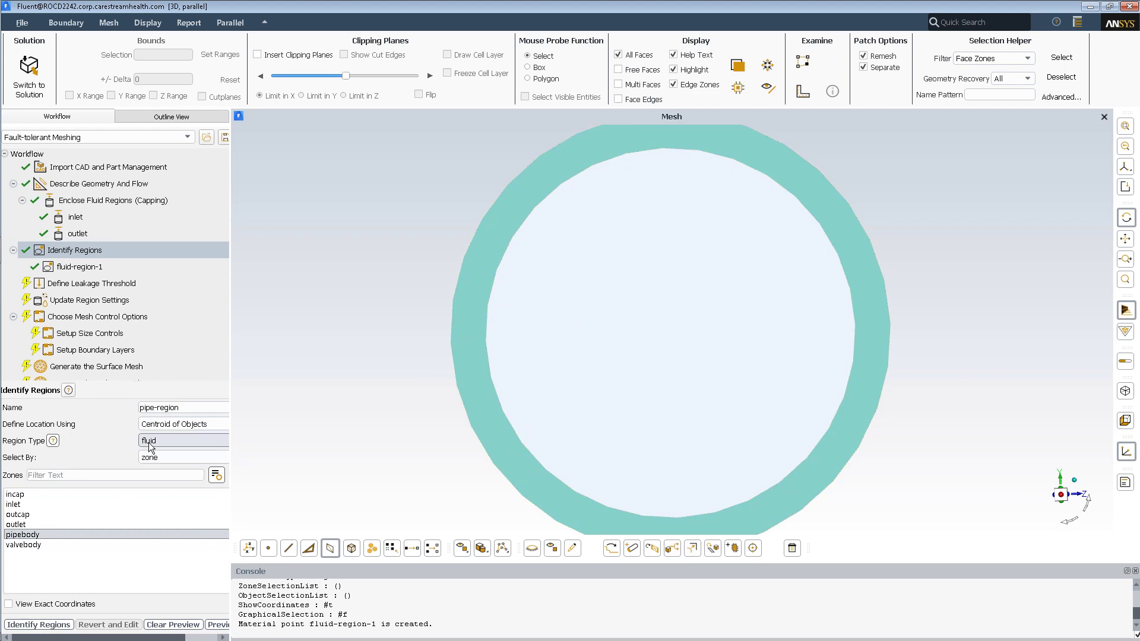
pyautogui.click(25, 627)
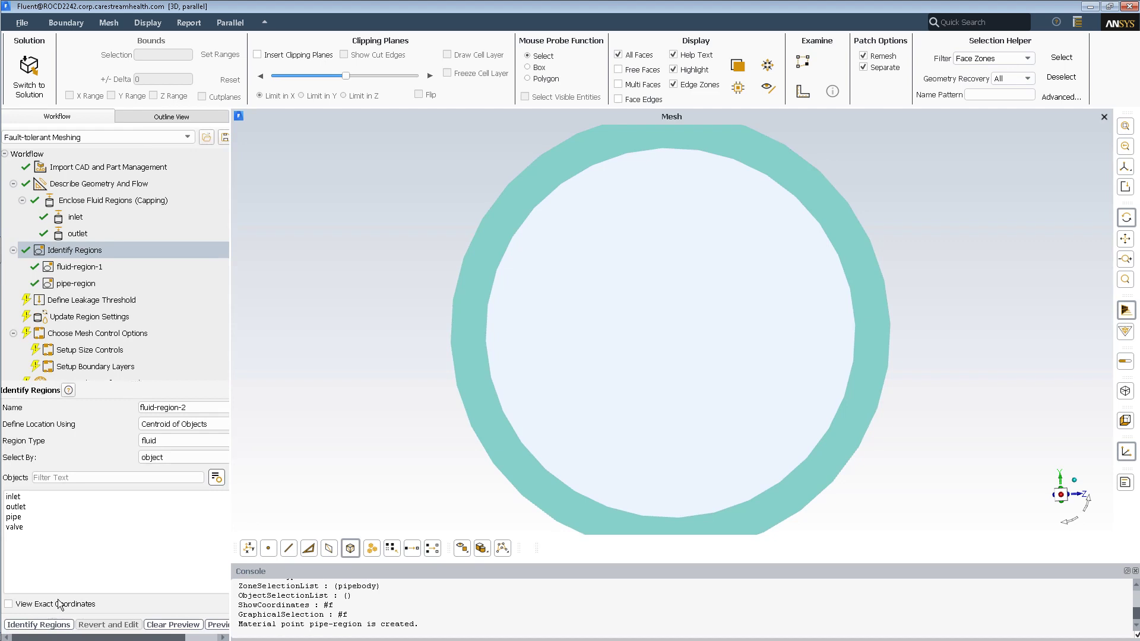
# Add a void region named valve defined by the valvebody zone
pyautogui.moveTo(185, 408); pyautogui.dragTo(114, 410)
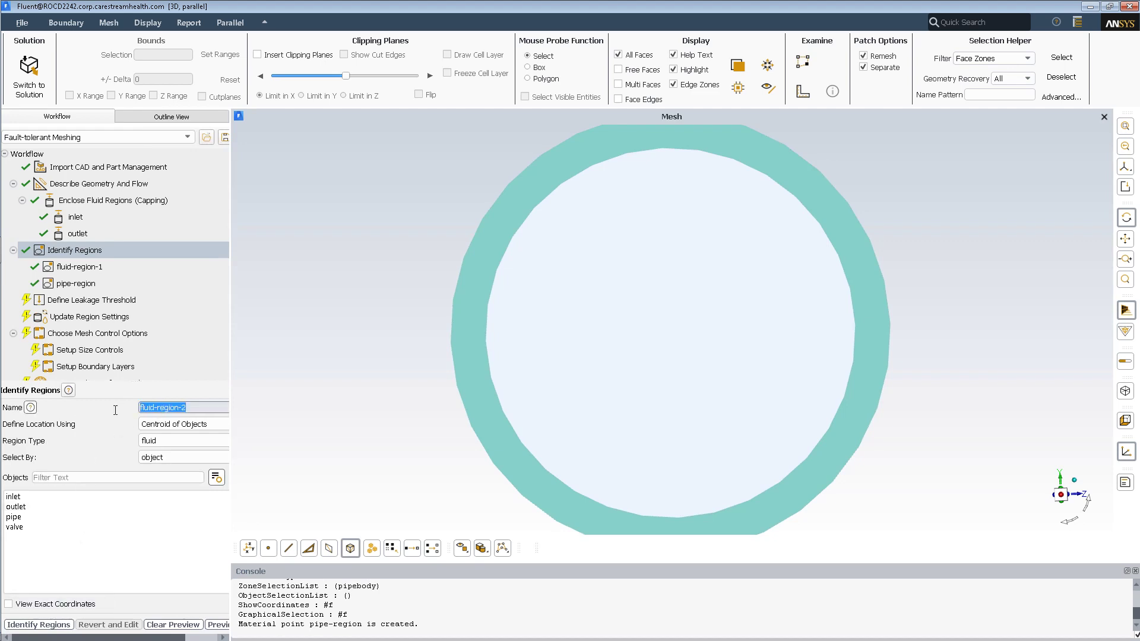
pyautogui.write('valve')
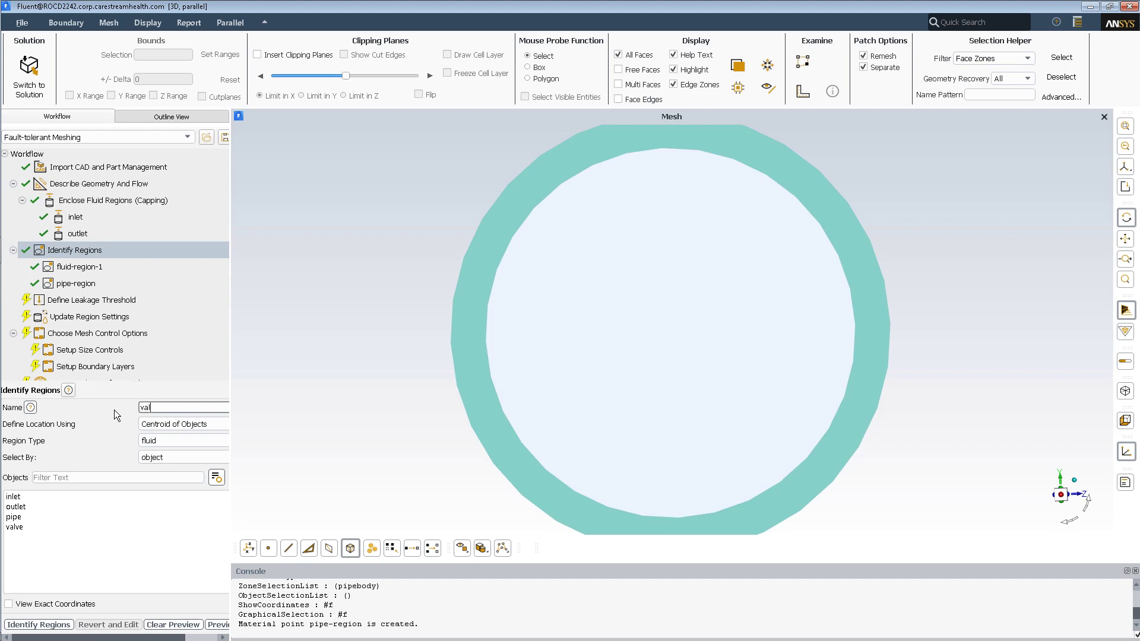
pyautogui.click(160, 440)
pyautogui.click(158, 462)
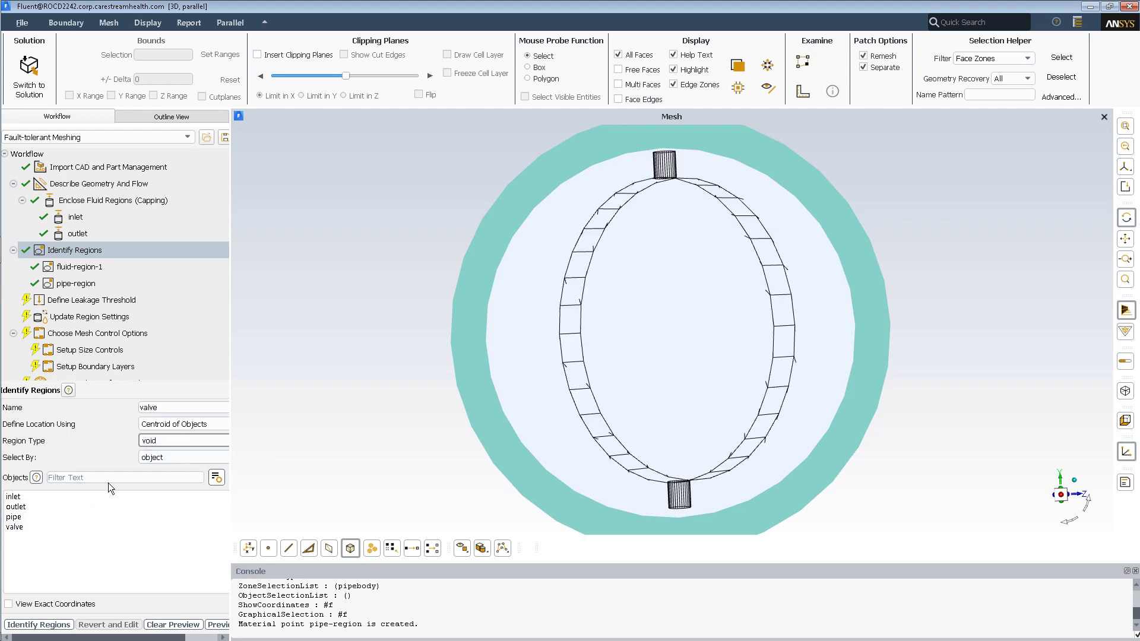
pyautogui.click(153, 459)
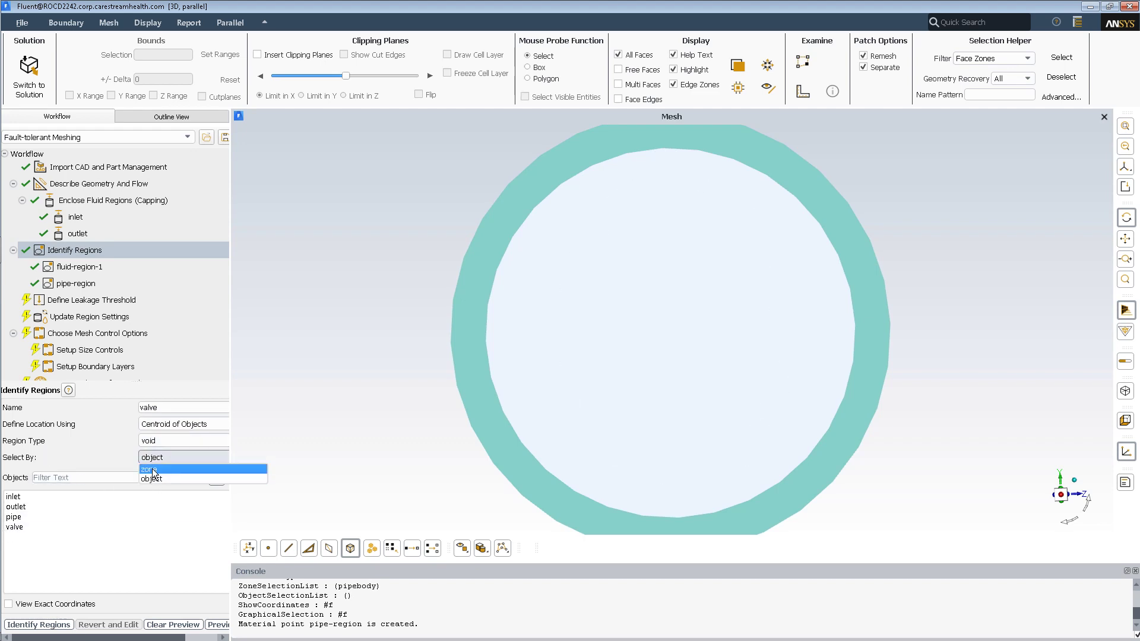
pyautogui.click(152, 468)
pyautogui.click(26, 544)
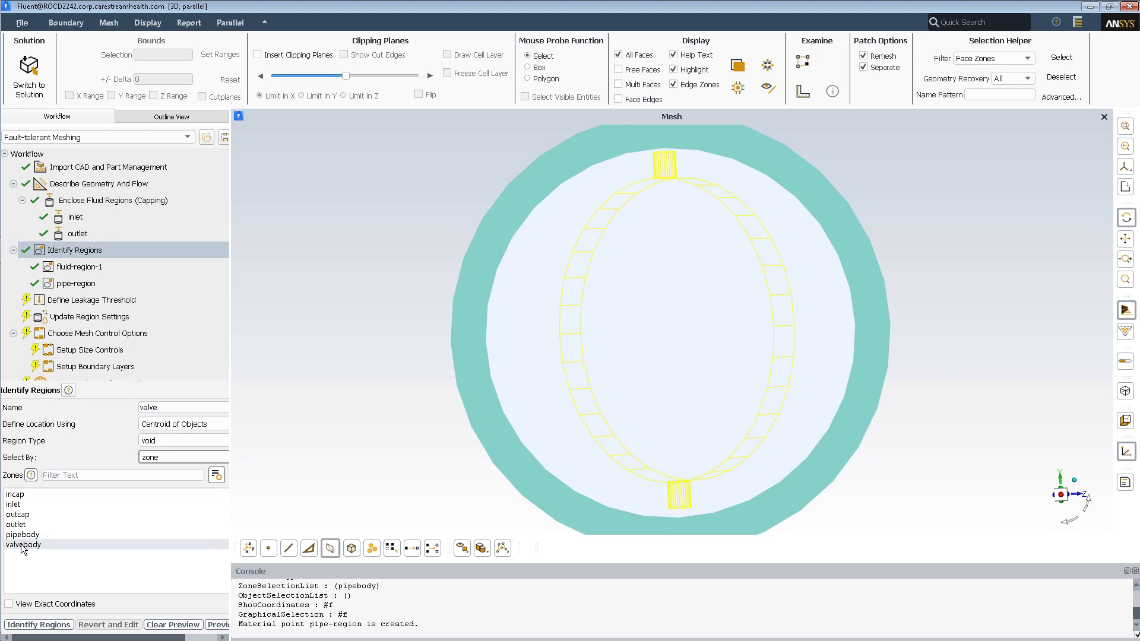
pyautogui.click(37, 625)
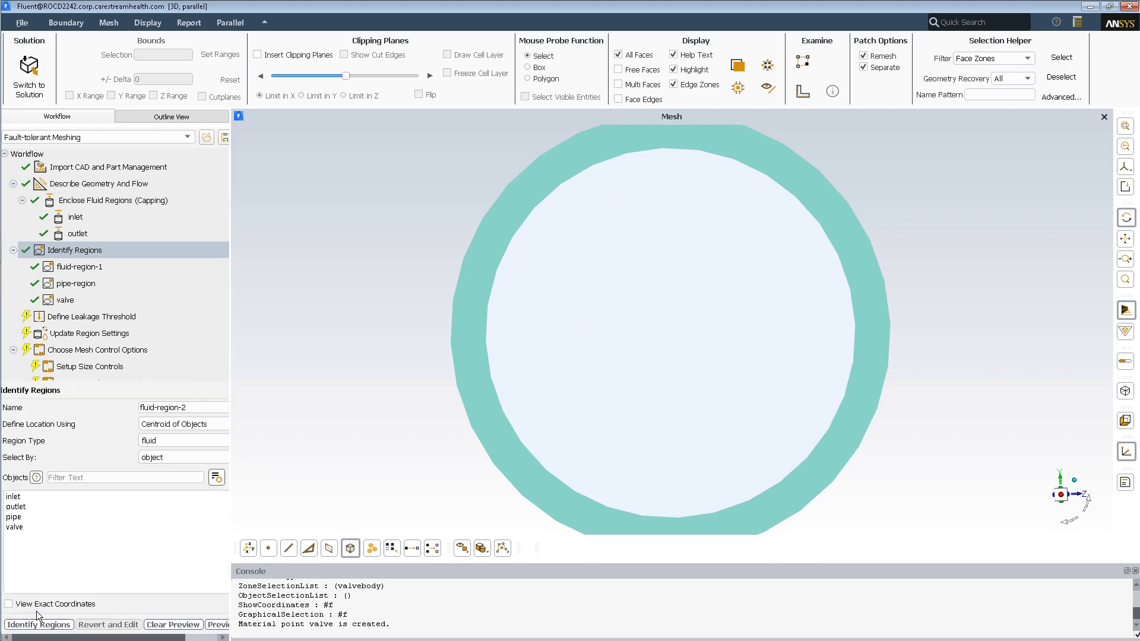
# Update Define Leakage Threshold with no threshold, then show Update Region Settings
pyautogui.click(72, 318)
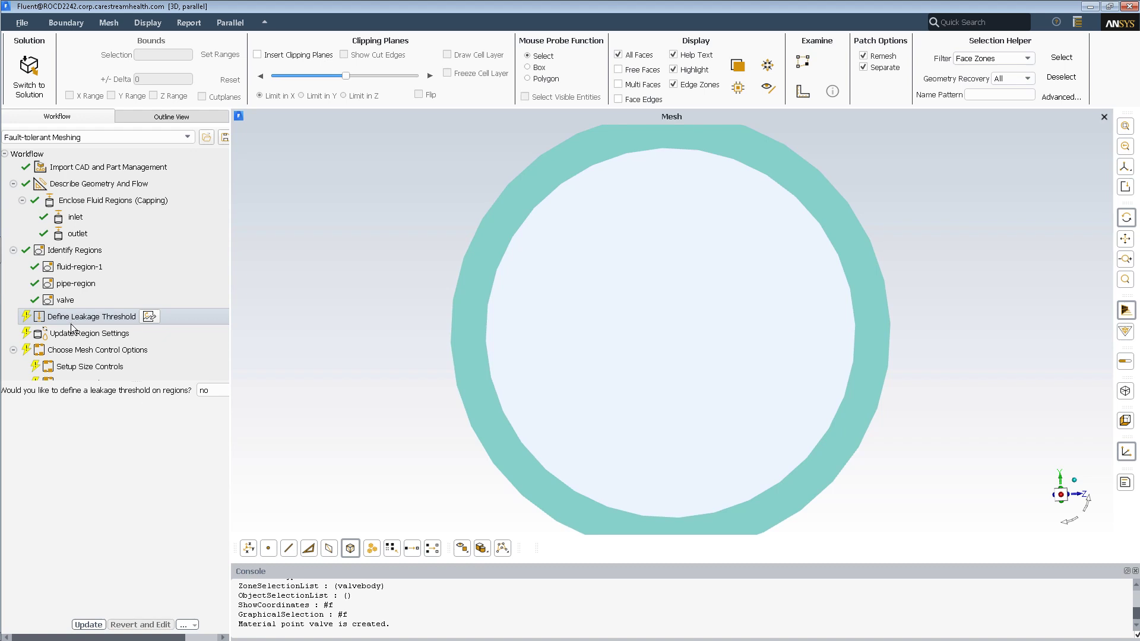
pyautogui.rightClick(71, 324)
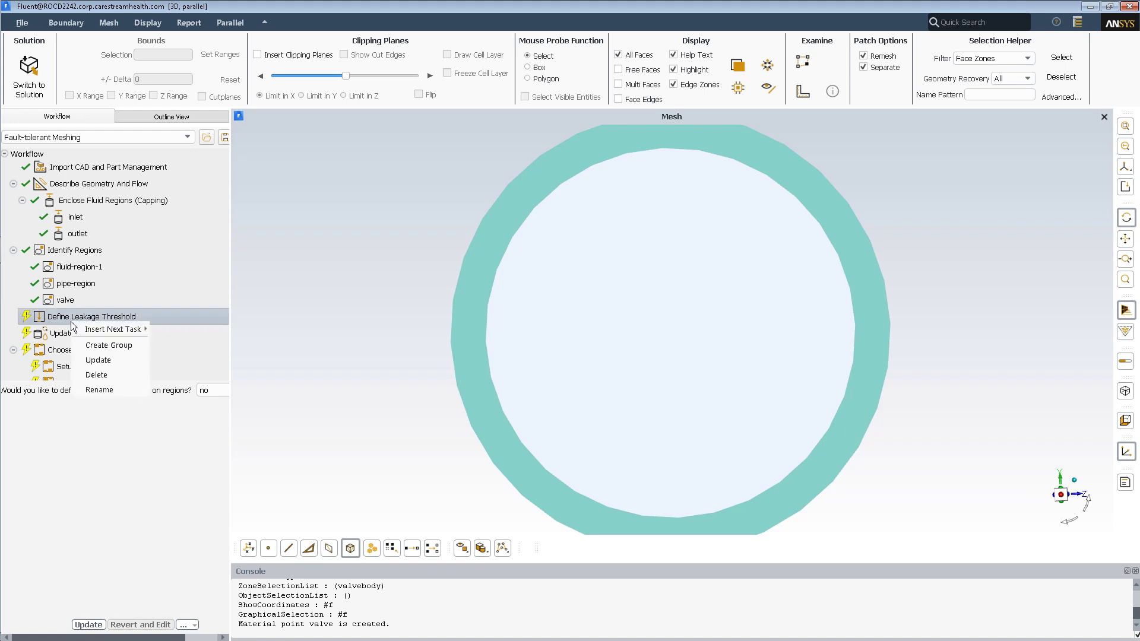
pyautogui.click(95, 360)
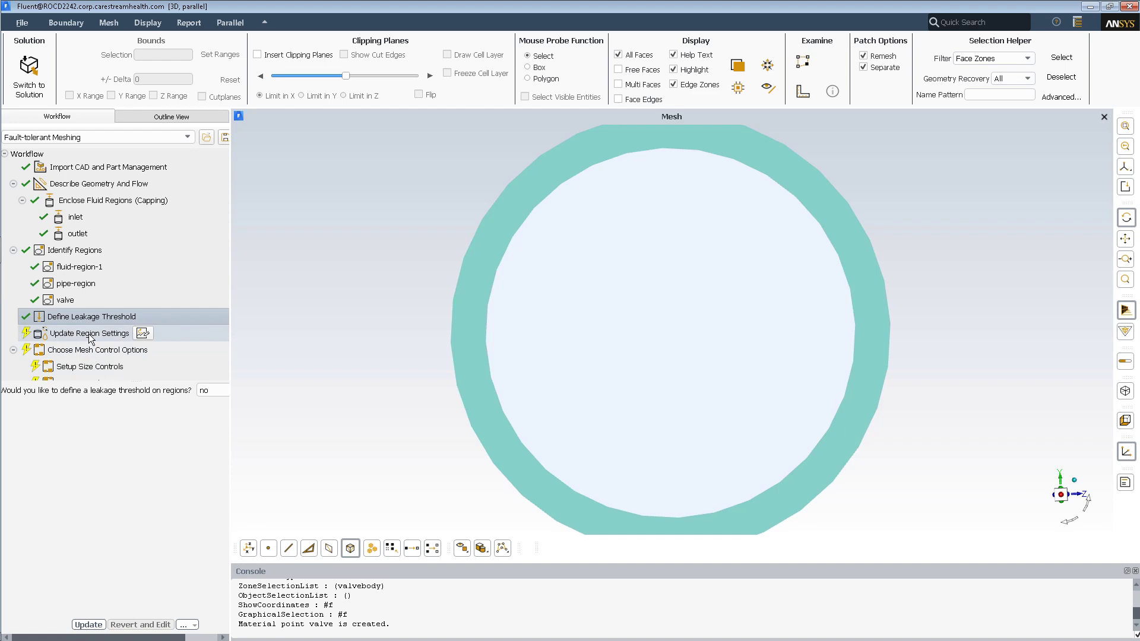
pyautogui.click(90, 335)
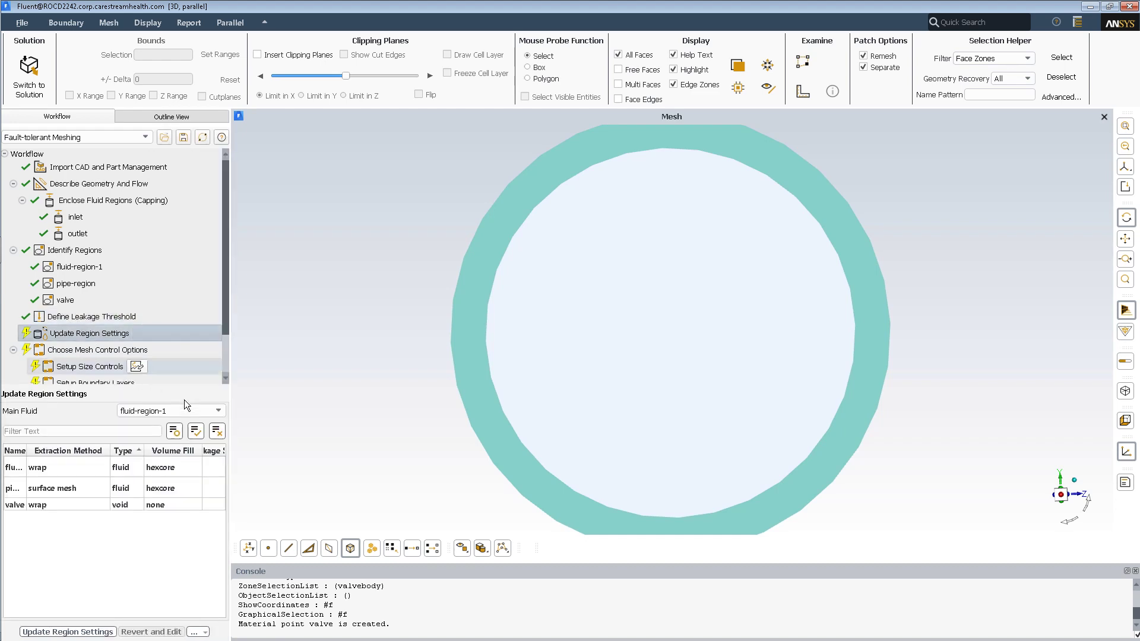
# Run the region settings update and enlarge the console to read its error
pyautogui.rightClick(65, 333)
pyautogui.click(90, 369)
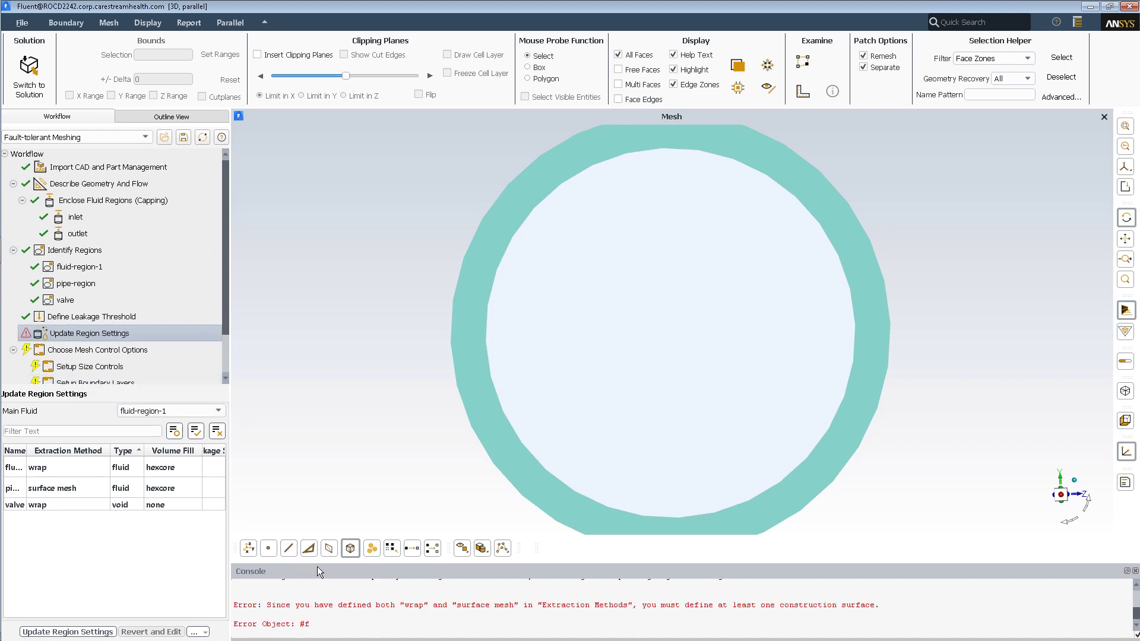
pyautogui.moveTo(317, 563); pyautogui.dragTo(304, 485)
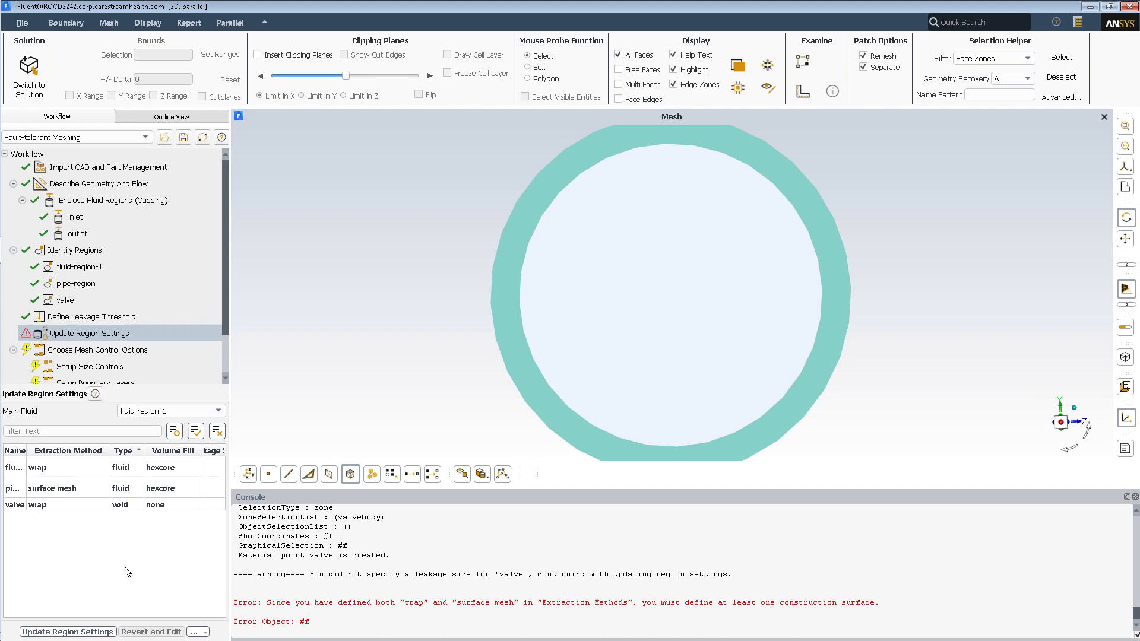
# Switch pipe-region's extraction method to wrap and rerun the region settings update
pyautogui.click(95, 488)
pyautogui.click(98, 487)
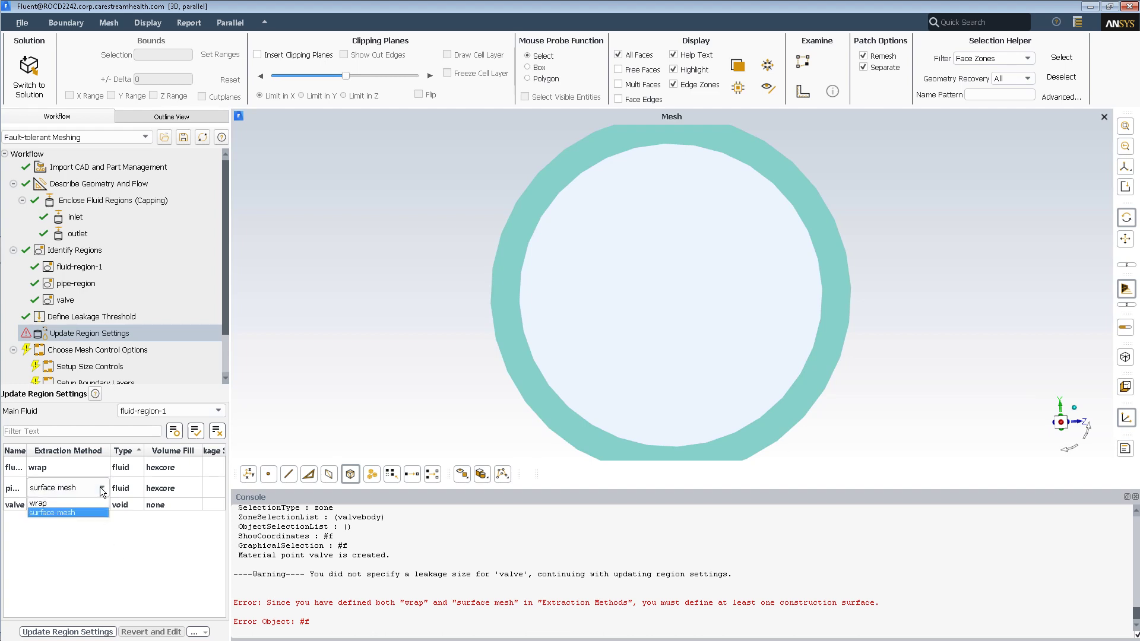
pyautogui.click(71, 504)
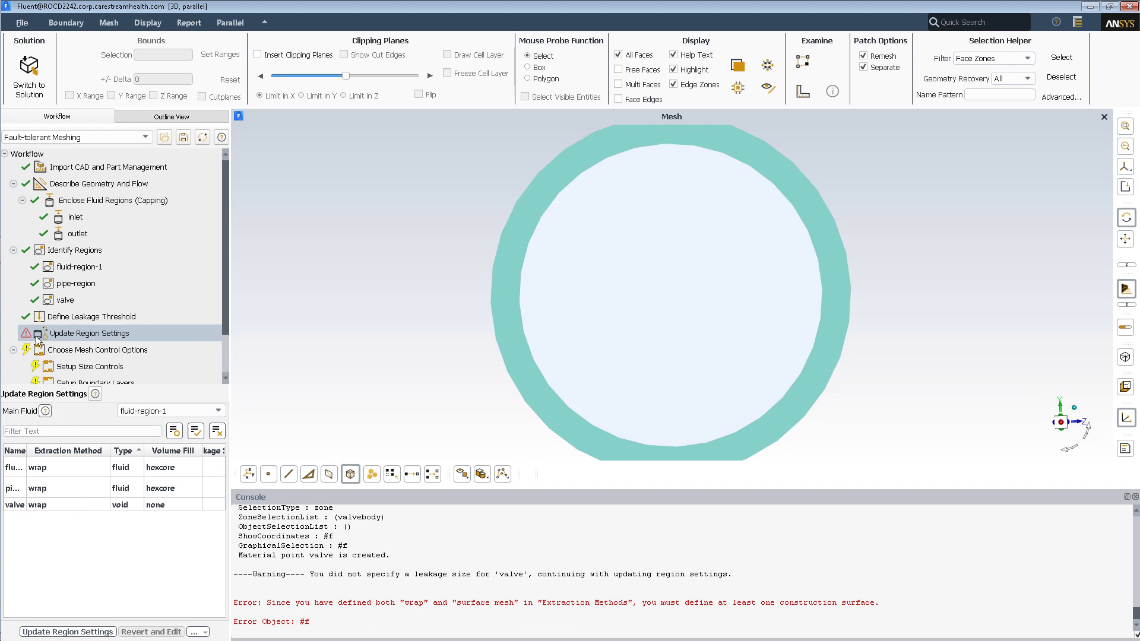
pyautogui.rightClick(53, 333)
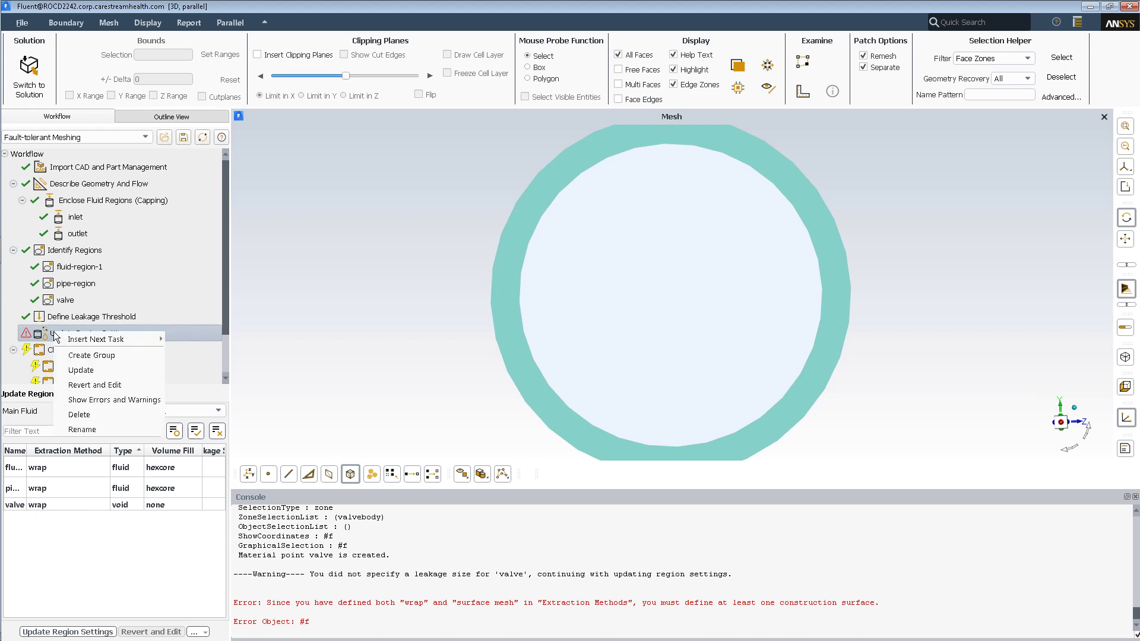
pyautogui.click(81, 371)
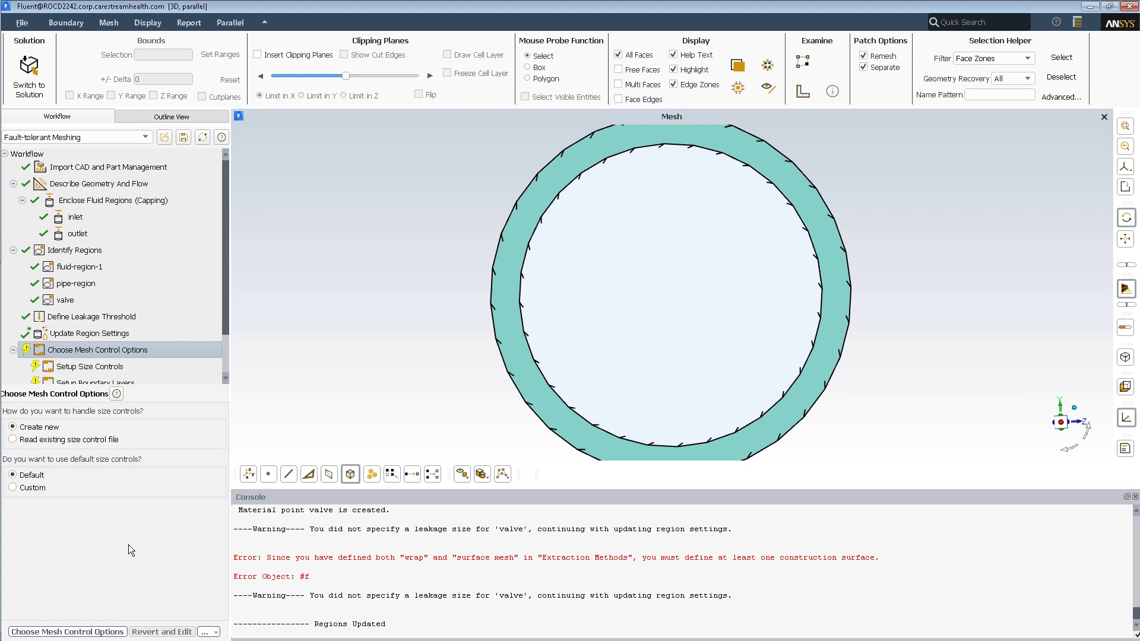
# Accept default mesh controls, then set the default-proximity control's minimum size to 0.03
pyautogui.rightClick(77, 355)
pyautogui.click(98, 388)
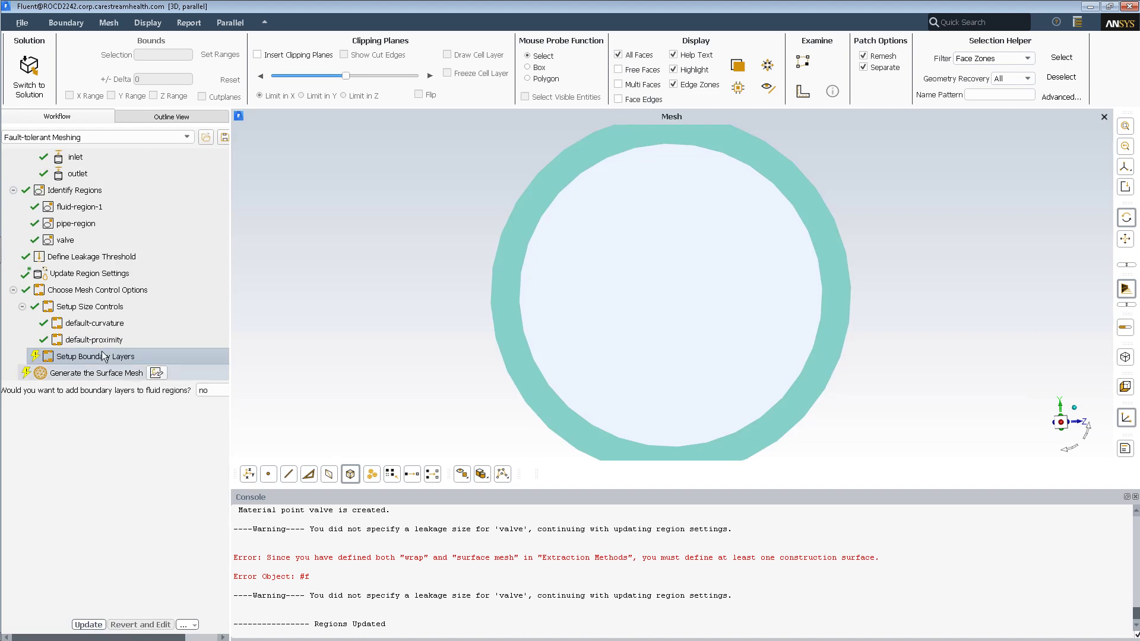
pyautogui.click(98, 342)
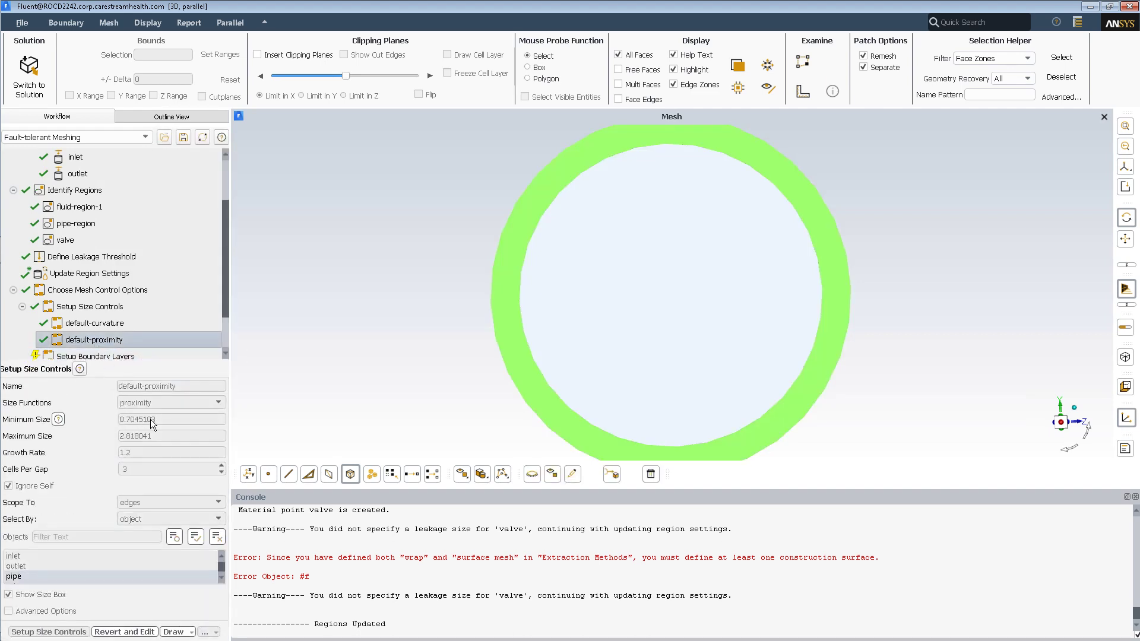
pyautogui.rightClick(87, 343)
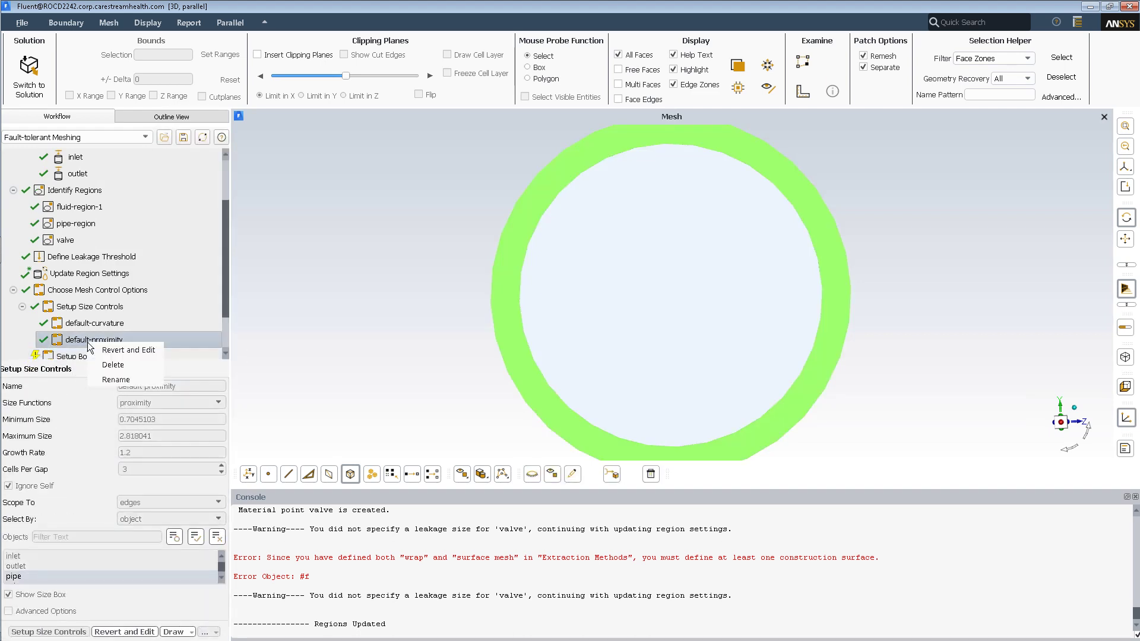
pyautogui.click(110, 364)
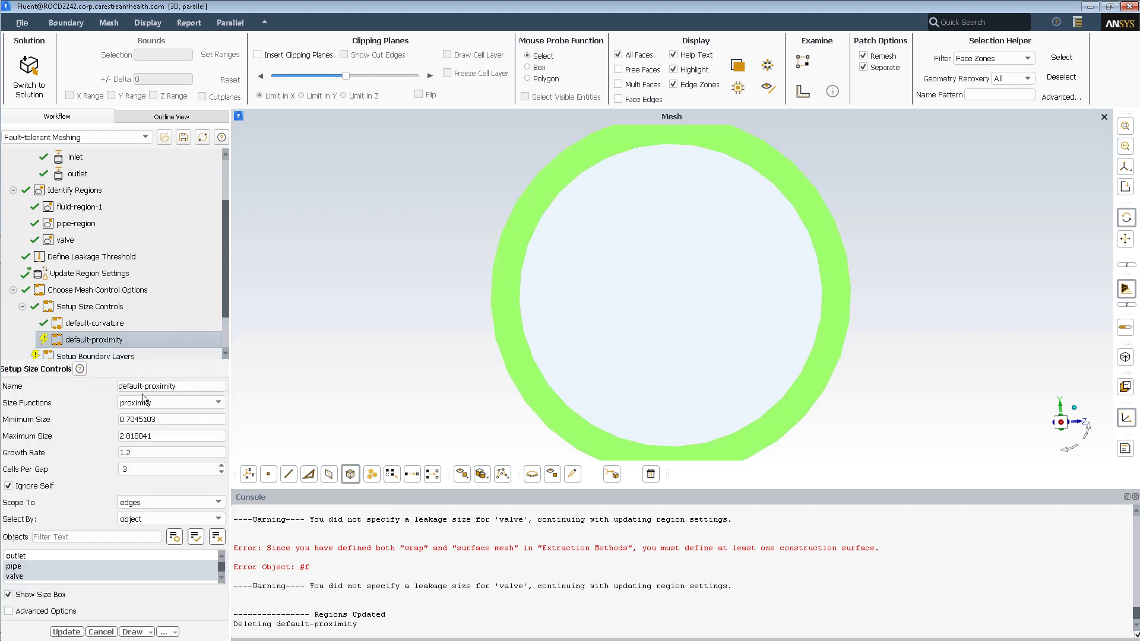
pyautogui.moveTo(165, 419); pyautogui.dragTo(80, 422)
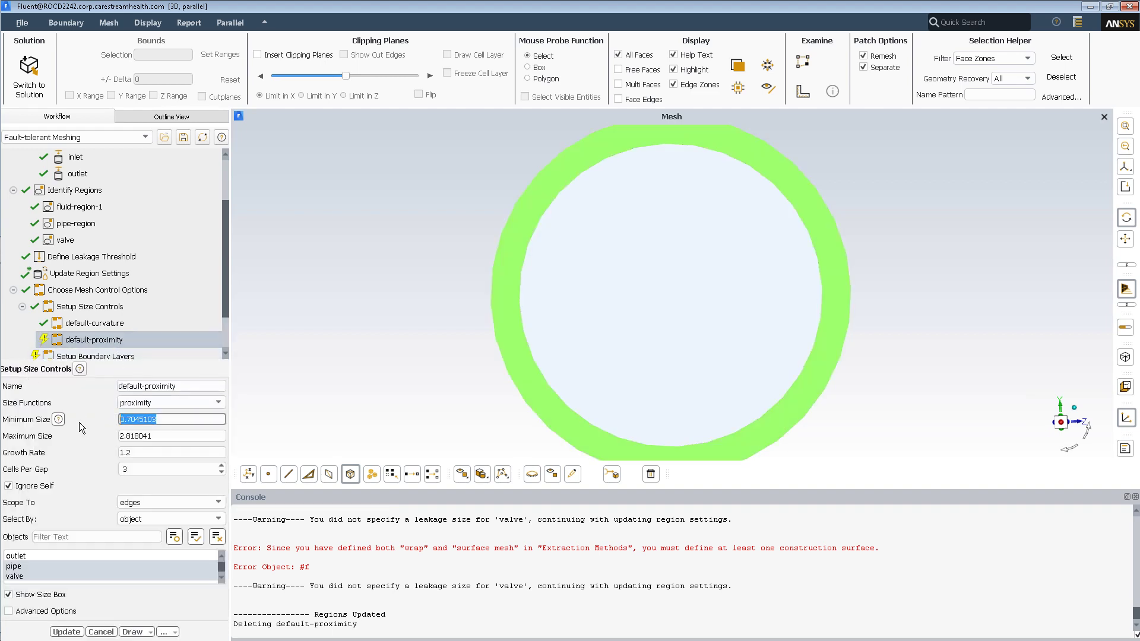
pyautogui.write('.03')
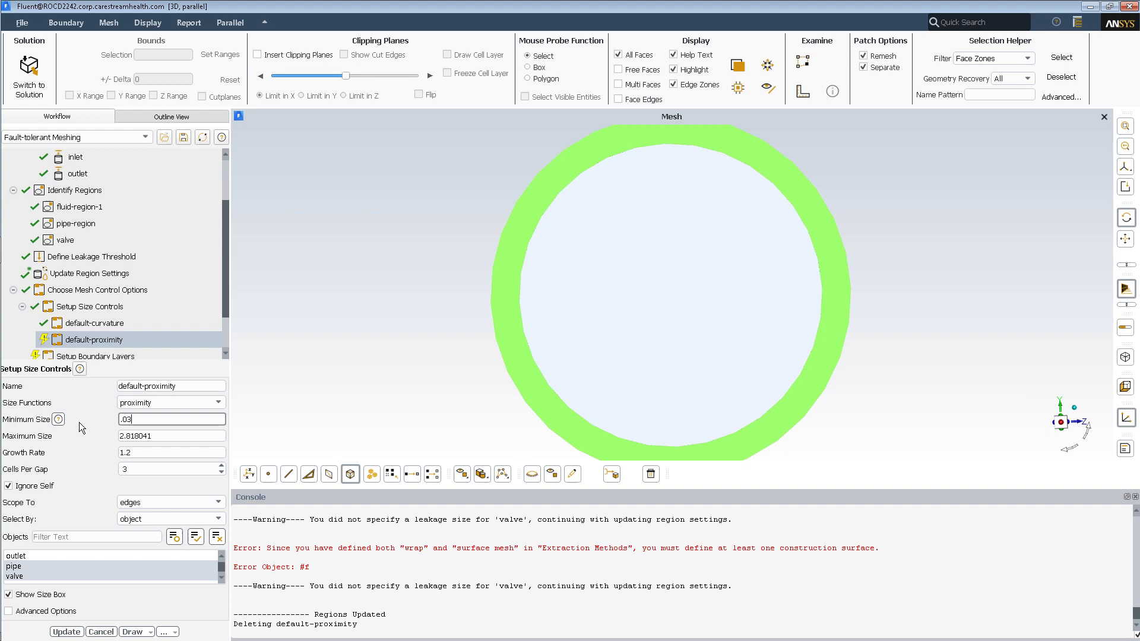
pyautogui.press('Return')
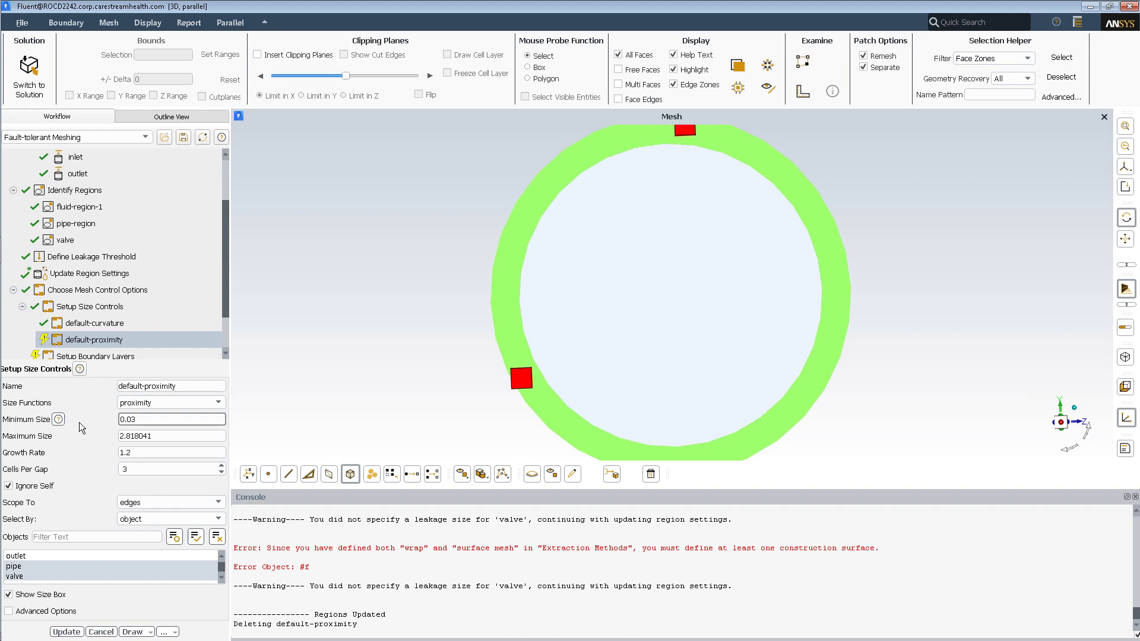
pyautogui.click(66, 632)
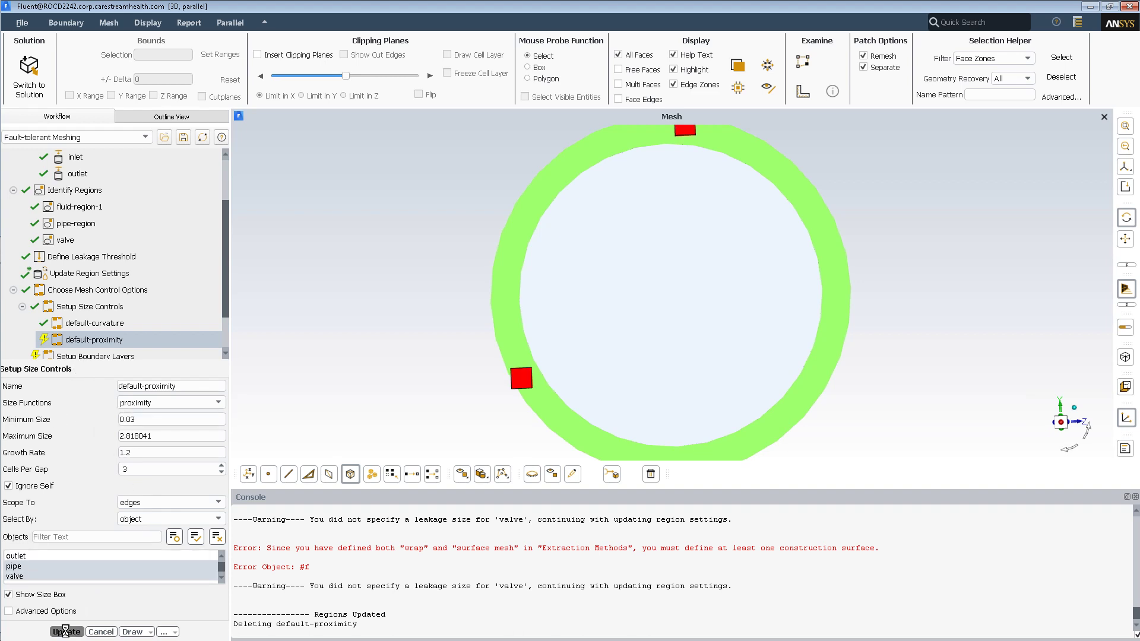
# Complete Setup Boundary Layers with no layers and run Generate the Surface Mesh
pyautogui.rightClick(78, 363)
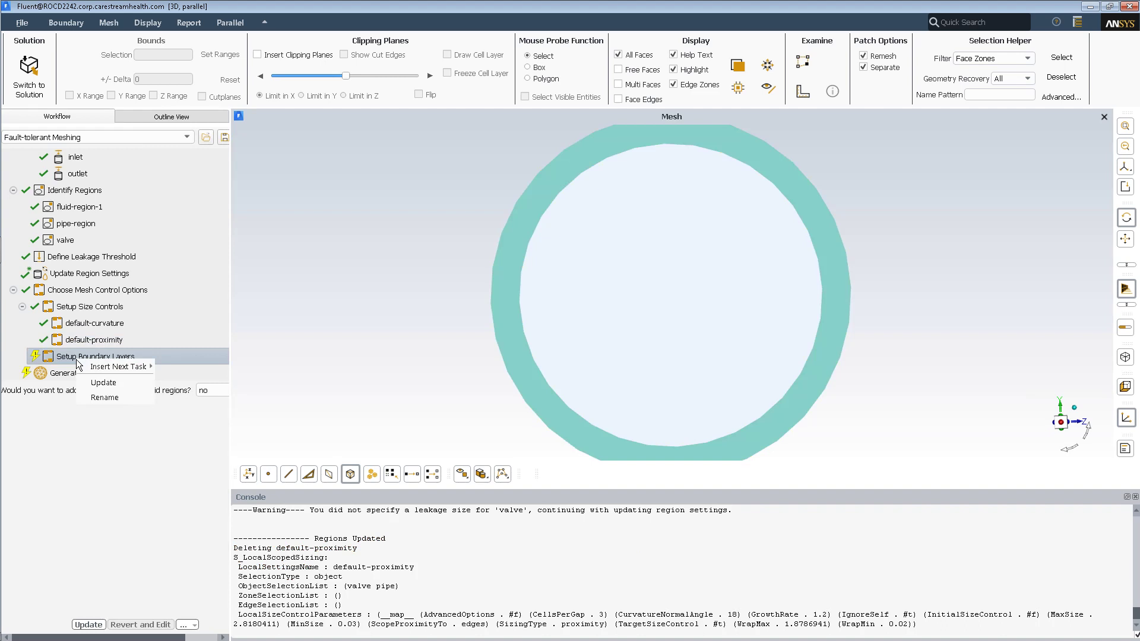
pyautogui.click(91, 381)
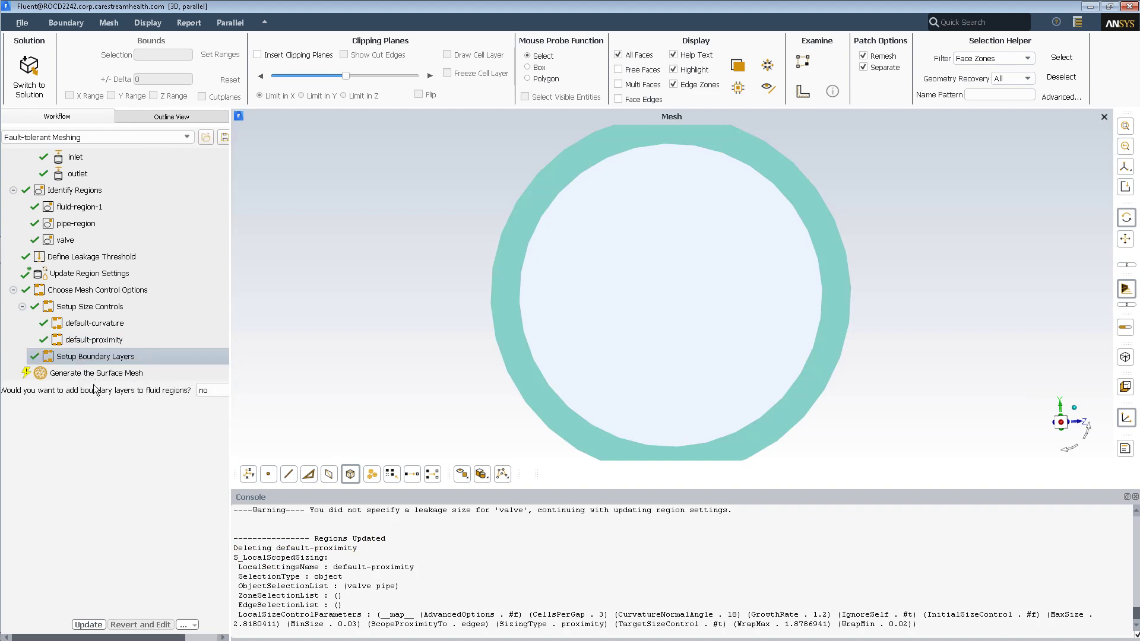
pyautogui.click(95, 373)
pyautogui.rightClick(96, 373)
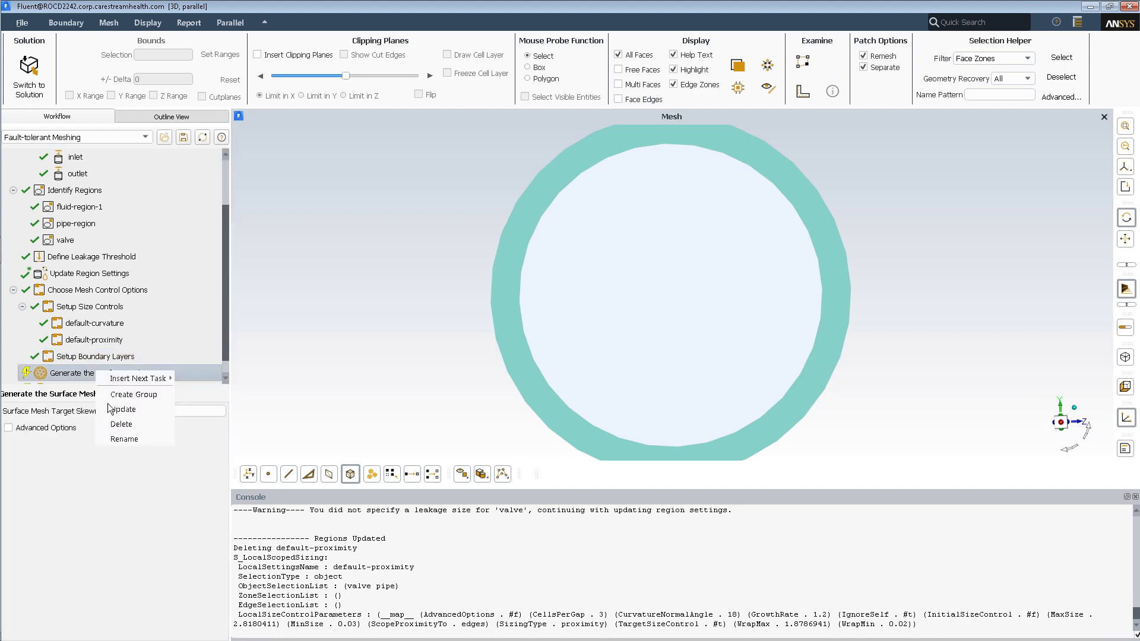
pyautogui.click(110, 408)
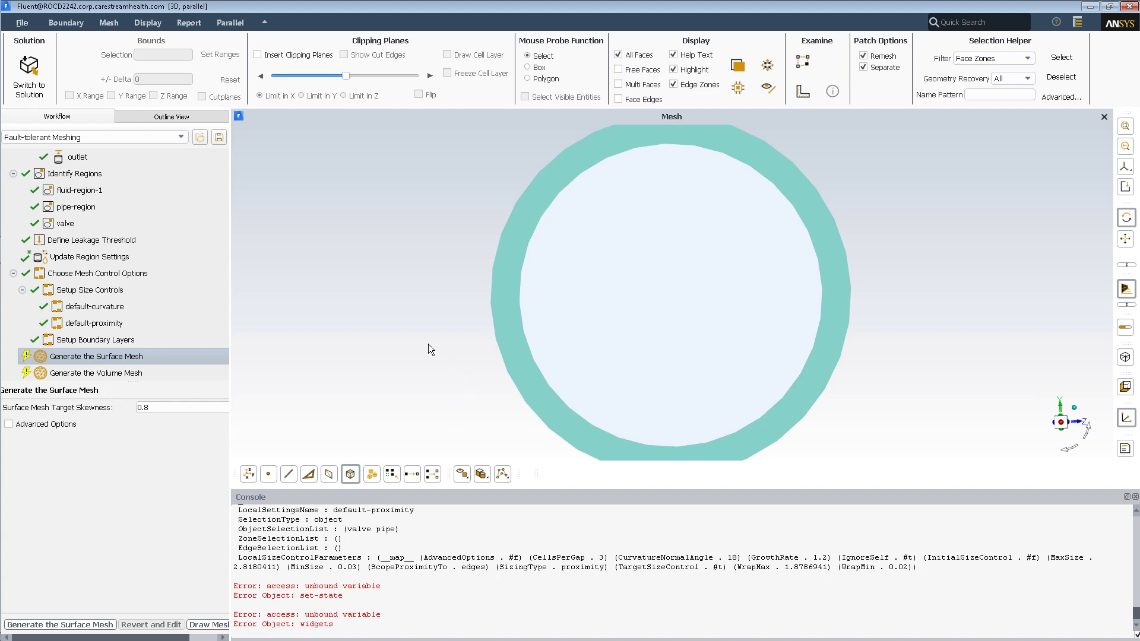
# Orbit the model and show the valve region's settings: void, selected by valvebody zone
pyautogui.moveTo(427, 342); pyautogui.dragTo(244, 337)
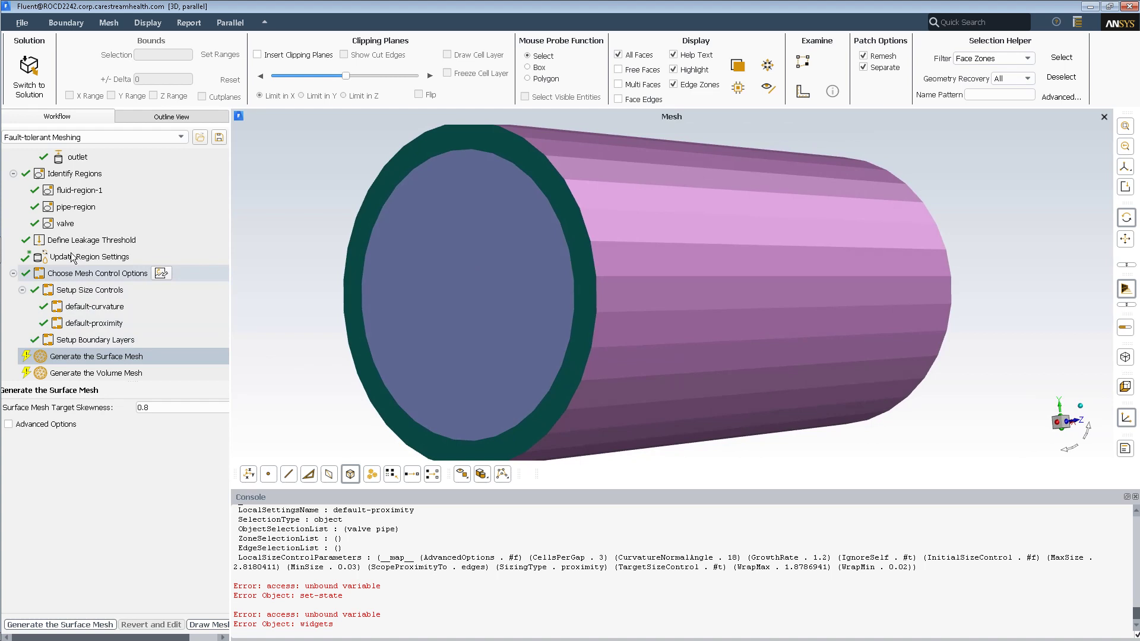
pyautogui.click(64, 225)
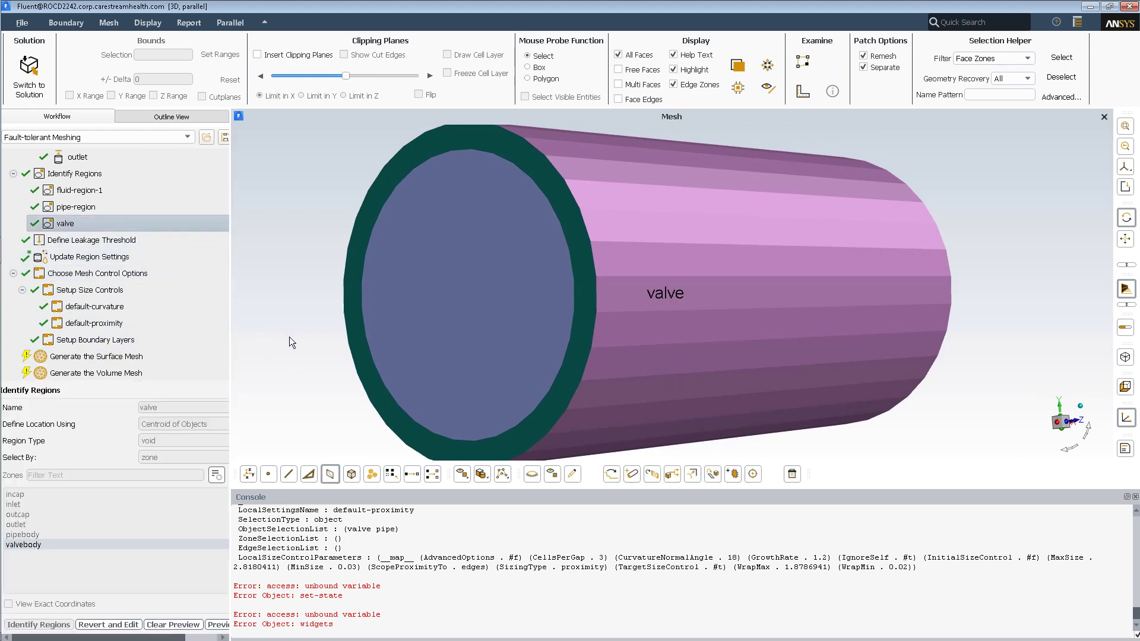
pyautogui.moveTo(321, 341); pyautogui.dragTo(468, 330)
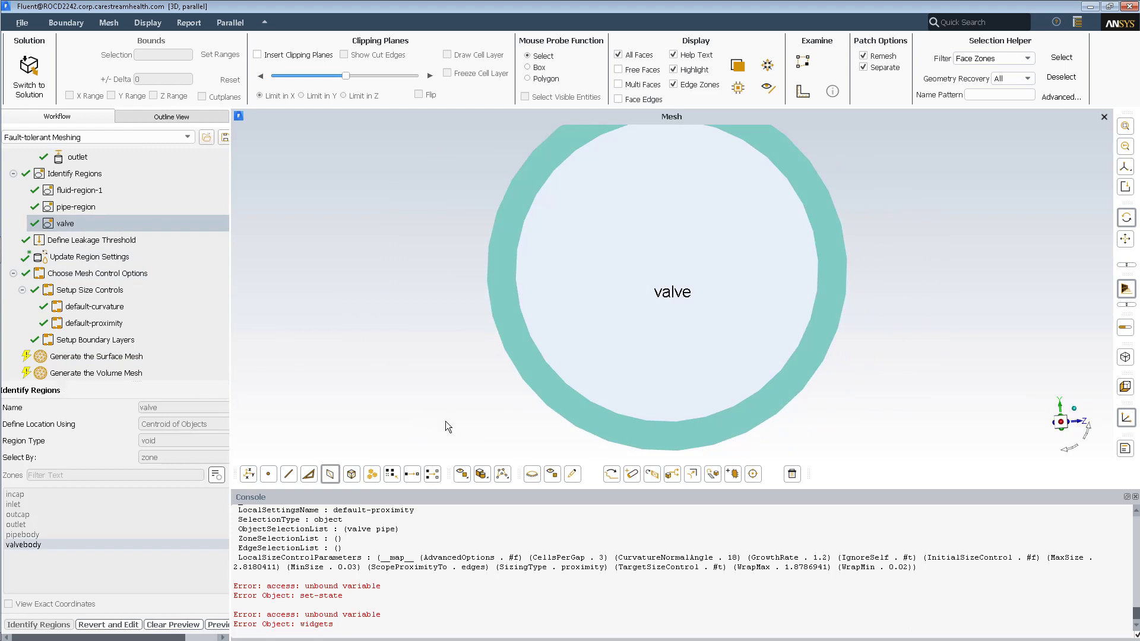